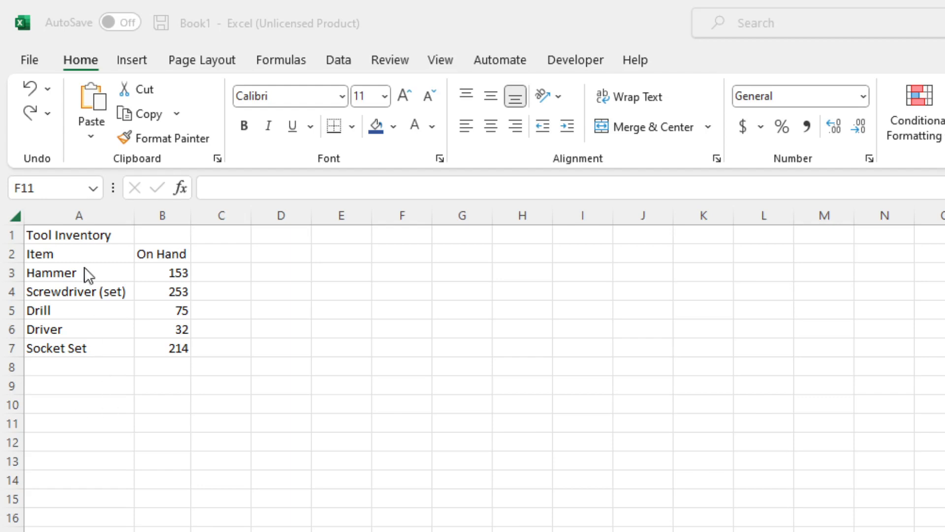
Step: Narrow column A so it cuts off the item names, and auto-fit it to its contents
click(137, 218)
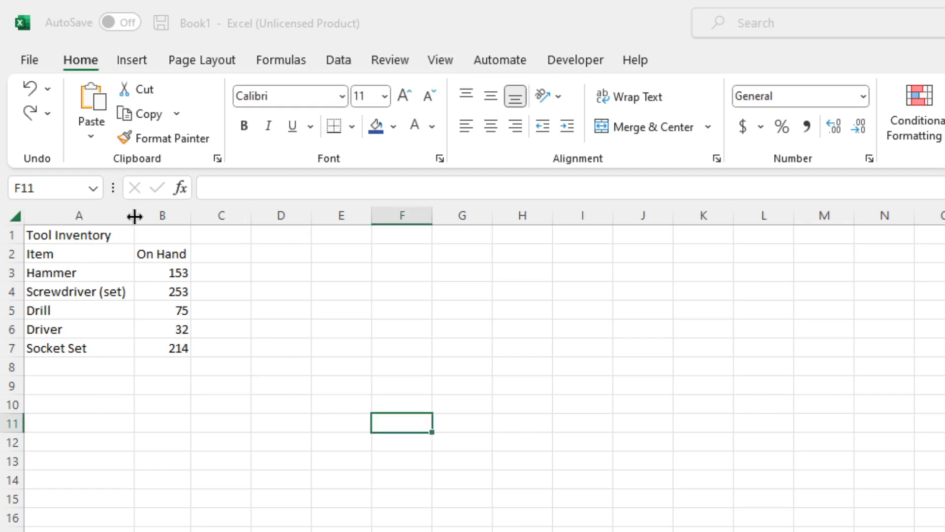
drag(131, 219, 73, 217)
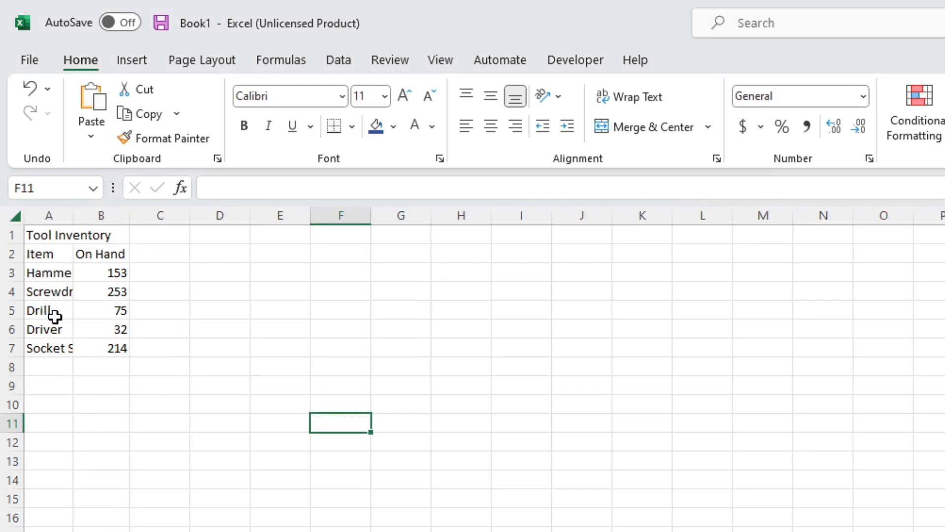
double_click(74, 215)
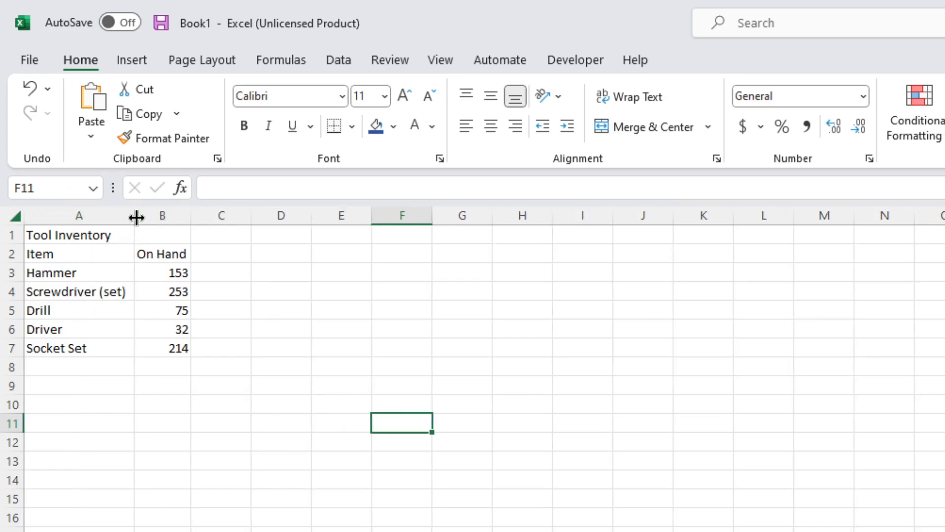
Step: Undo the auto-fit of column A and auto-fit all columns of the whole sheet at once
click(38, 91)
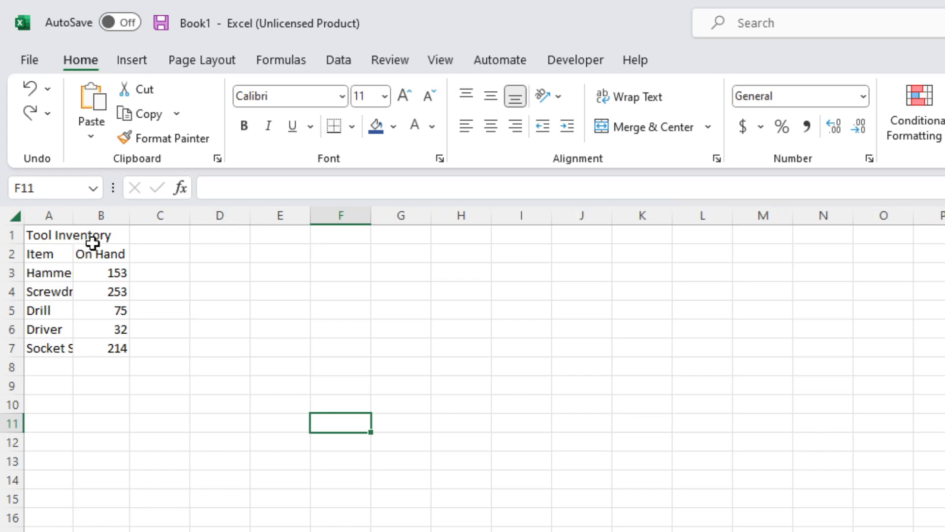
click(17, 215)
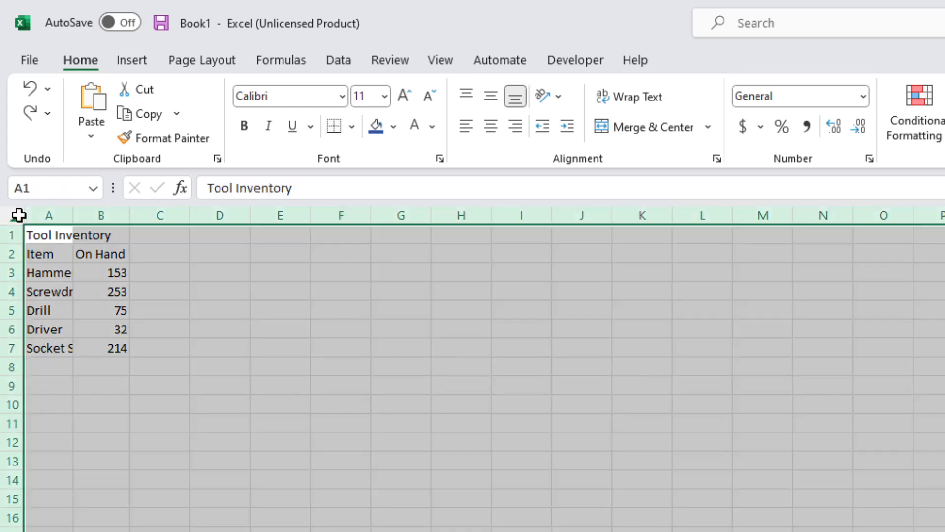
double_click(74, 216)
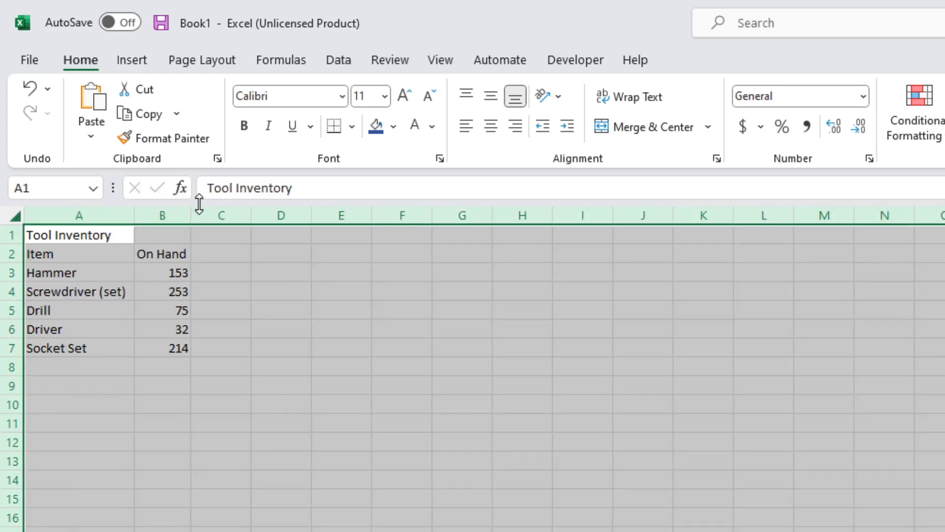
click(206, 323)
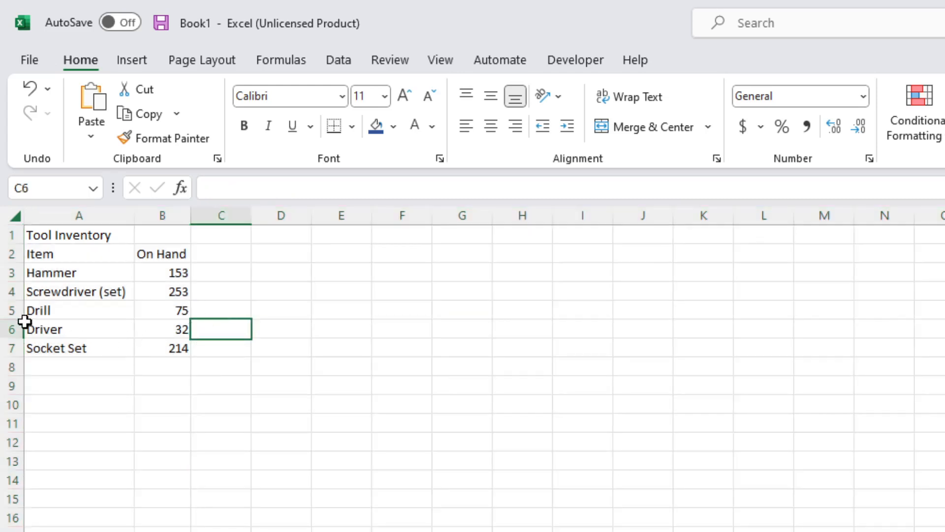
Step: Reduce the height of row 4 slightly and auto-fit all row heights across the whole sheet
drag(17, 298, 16, 294)
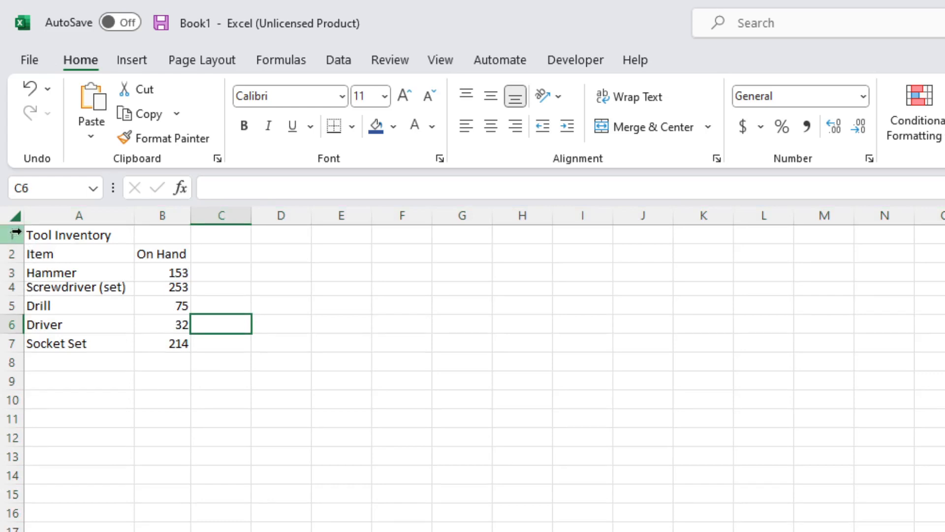
click(16, 215)
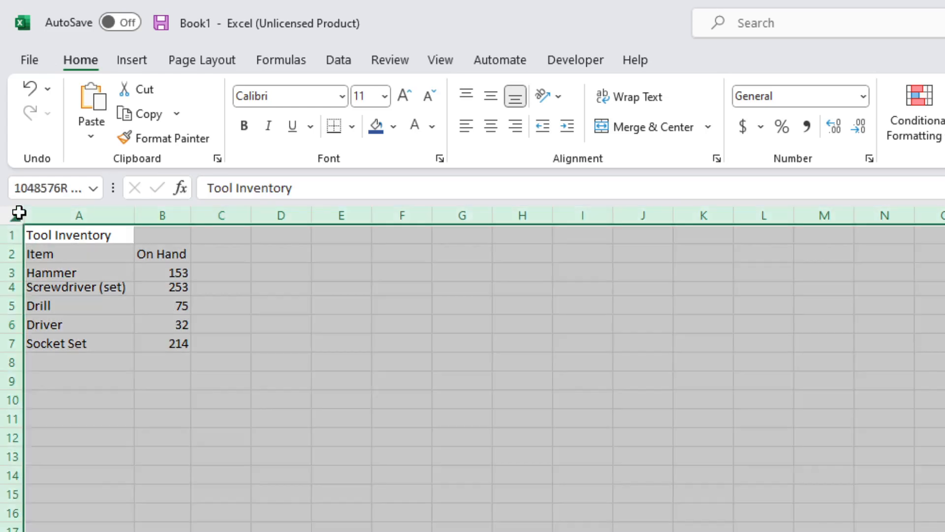
double_click(13, 294)
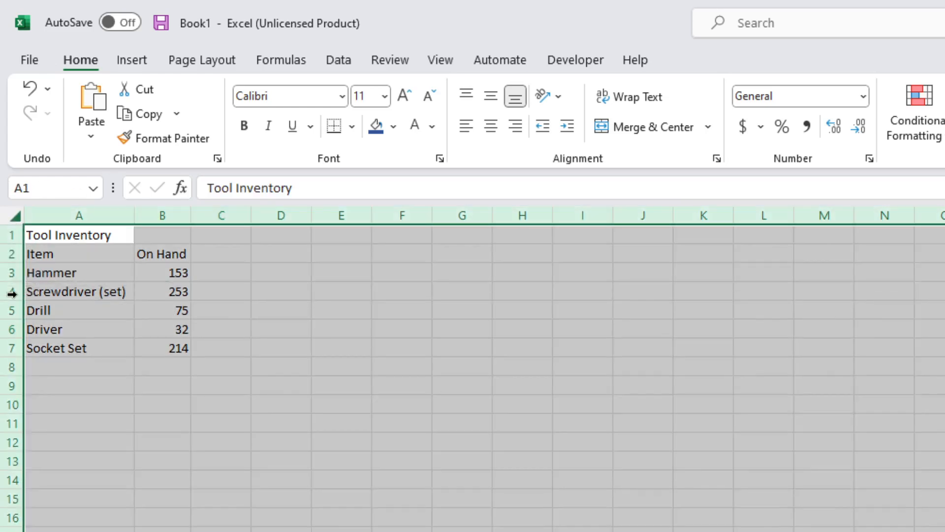
click(50, 267)
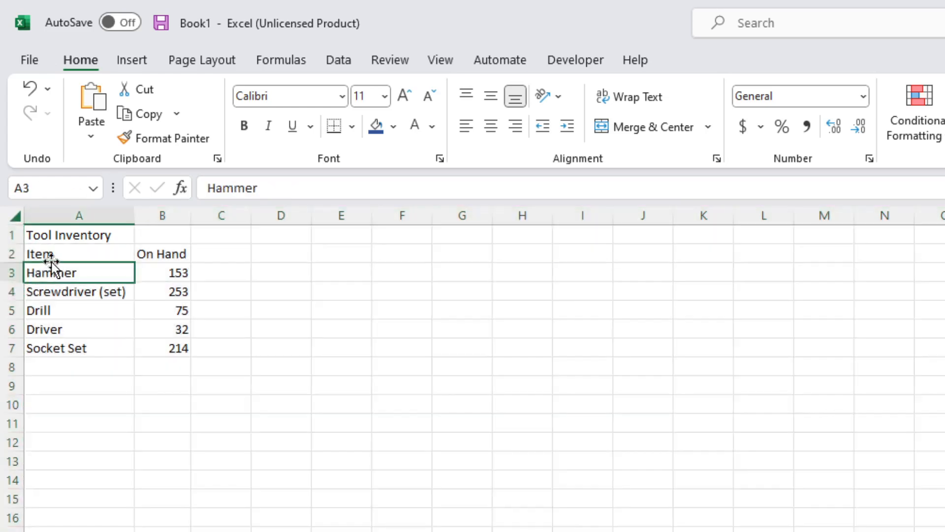
Step: View the exact row height setting for the Hammer row and close it without changes
right_click(17, 261)
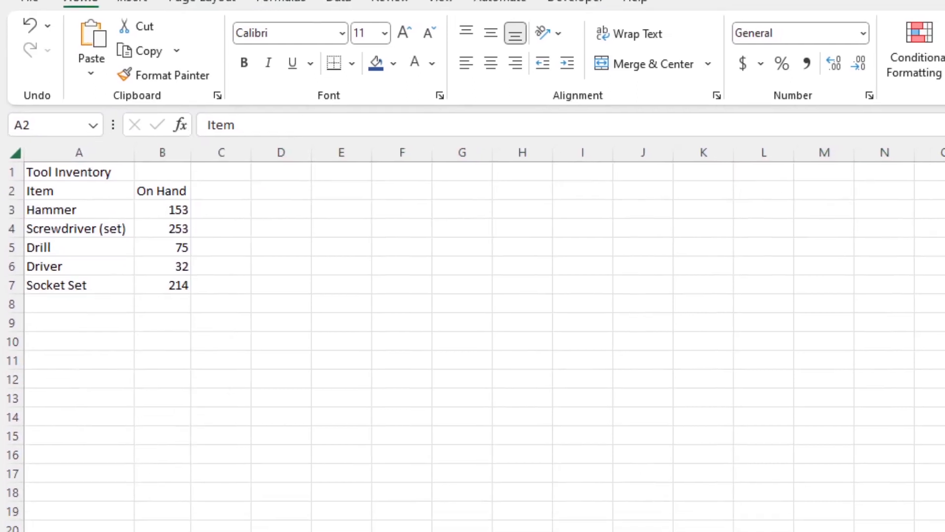
right_click(65, 205)
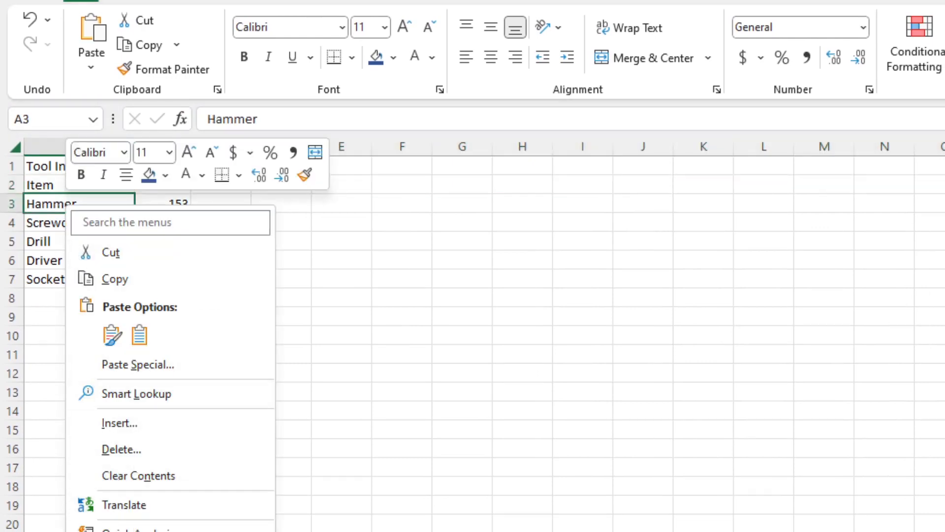
right_click(16, 212)
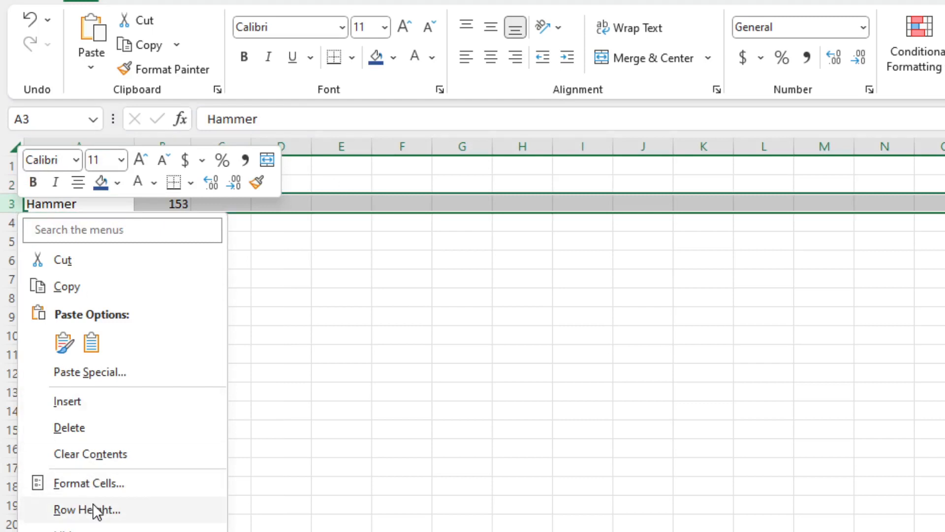
click(96, 511)
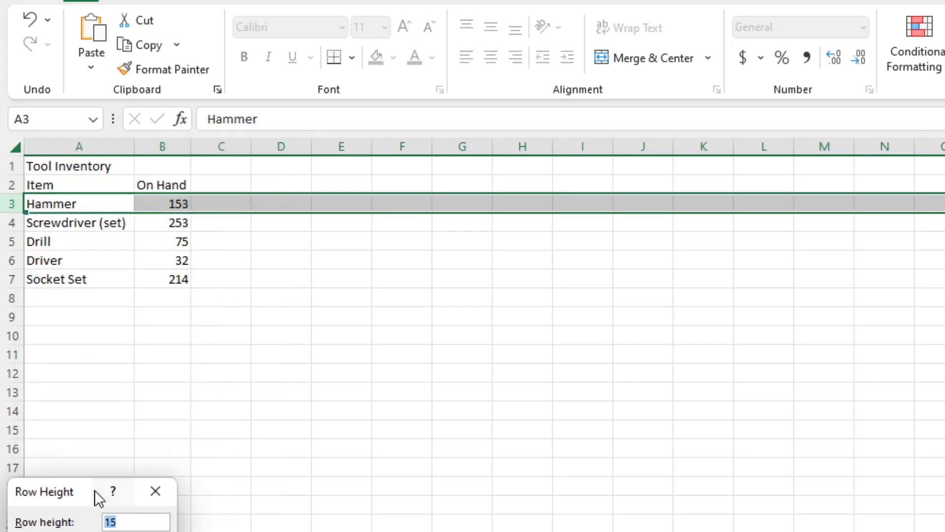
drag(59, 492, 141, 232)
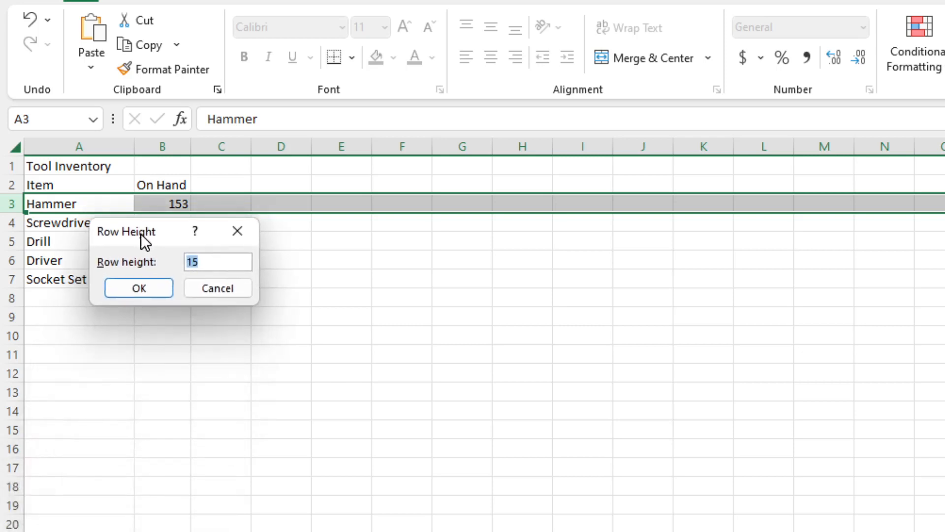
click(217, 286)
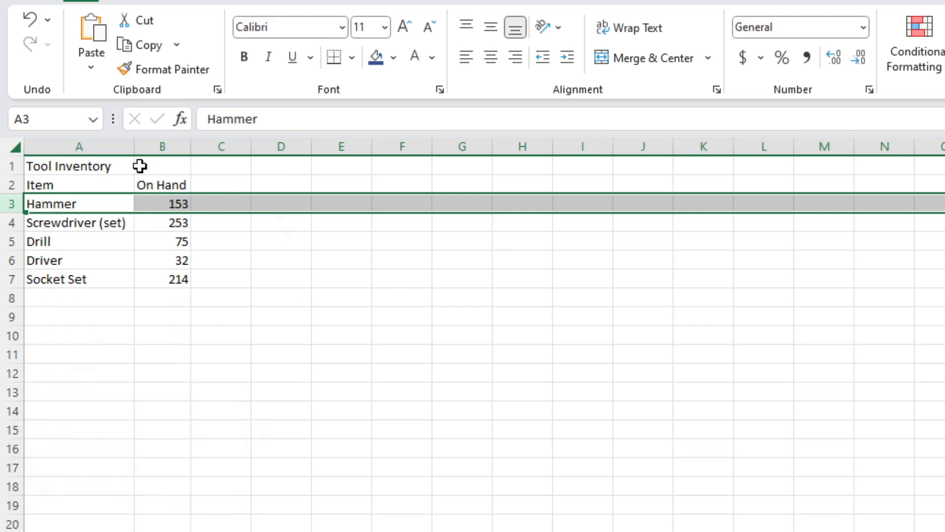
Step: View the exact column width setting for column A and close it without changes
right_click(134, 147)
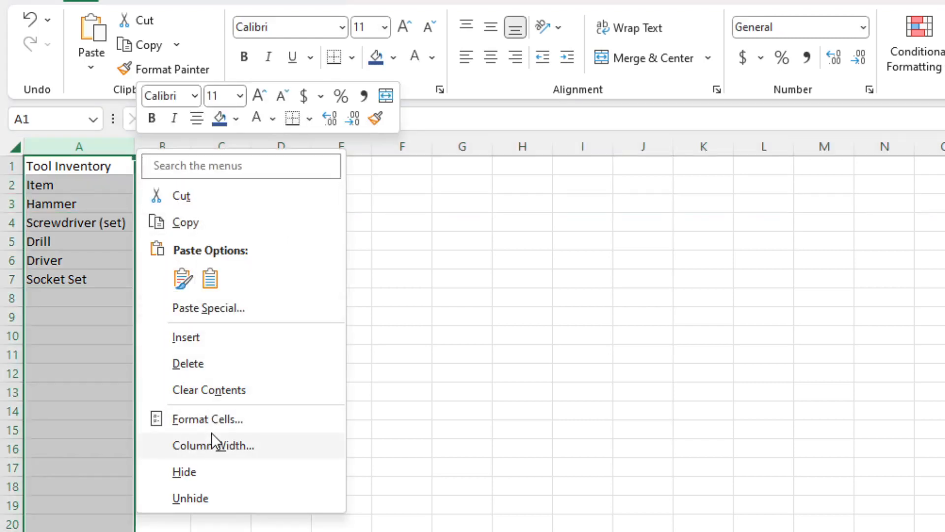
click(214, 446)
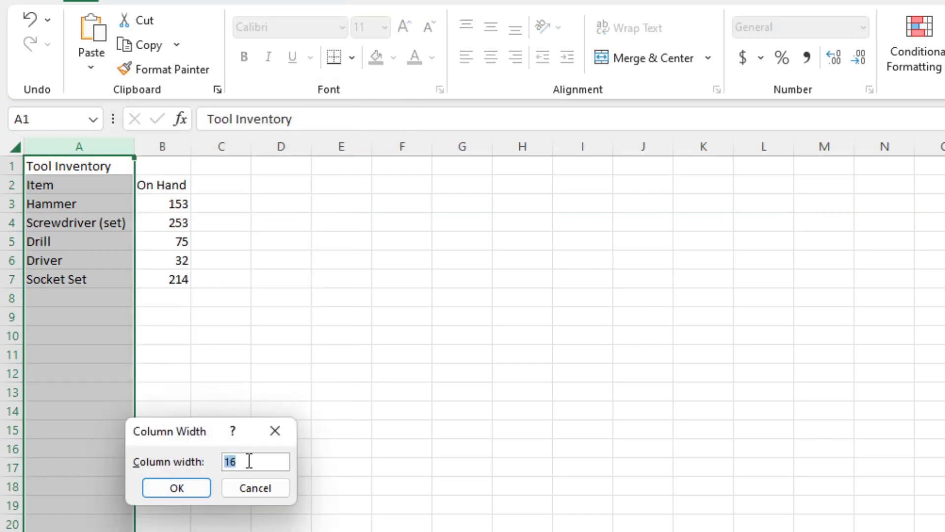
click(256, 487)
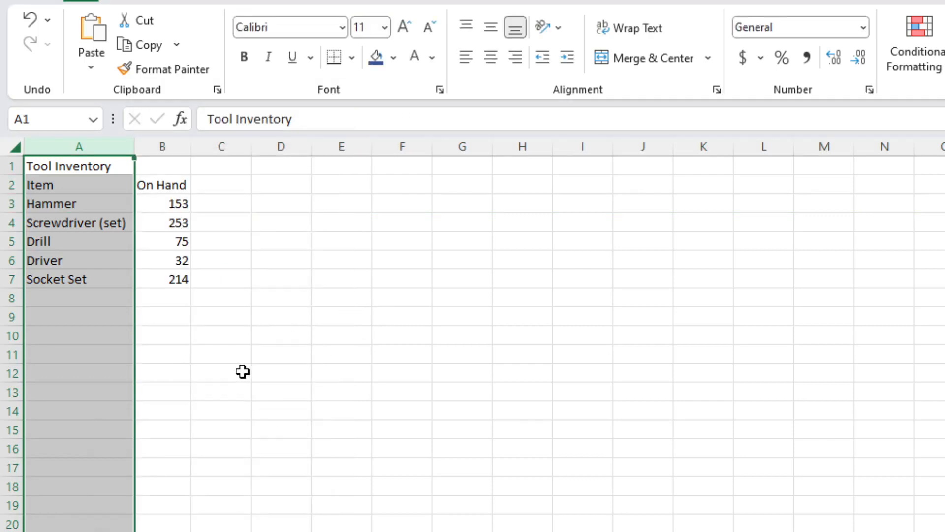
click(349, 290)
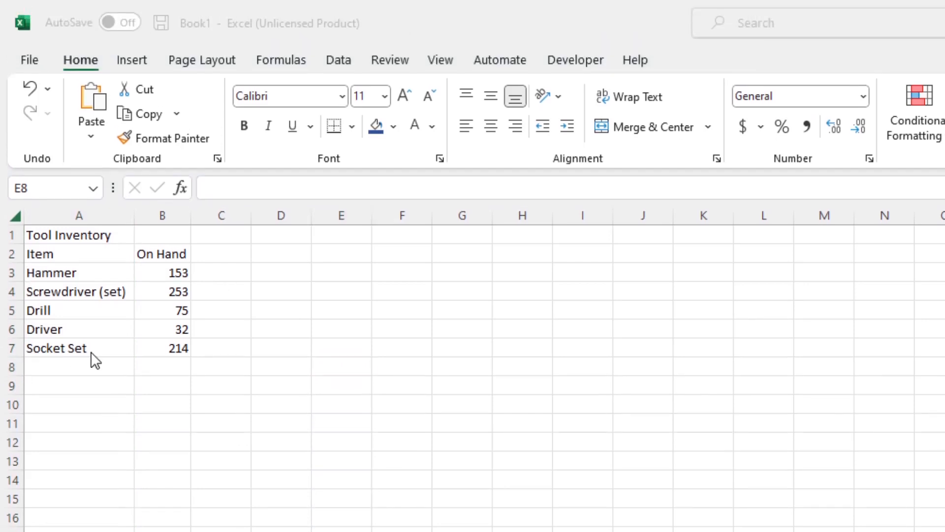
click(92, 302)
click(75, 258)
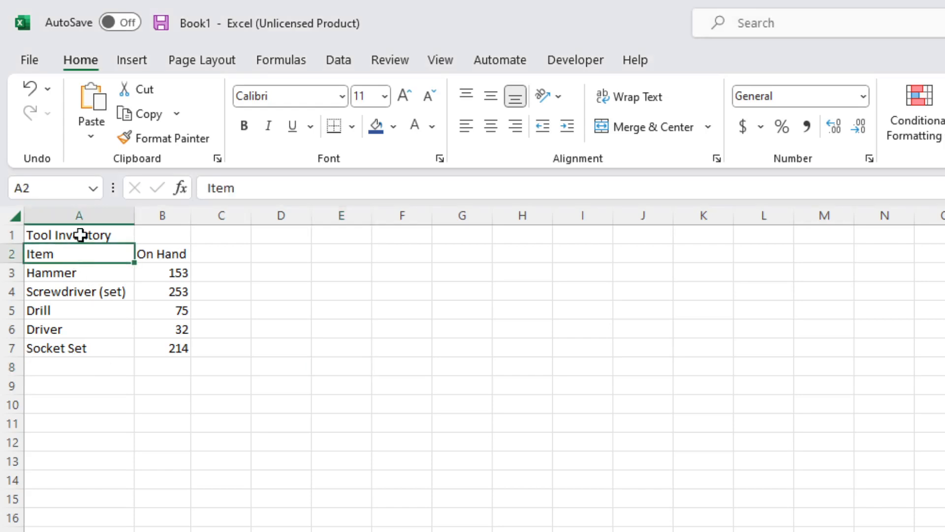
click(80, 232)
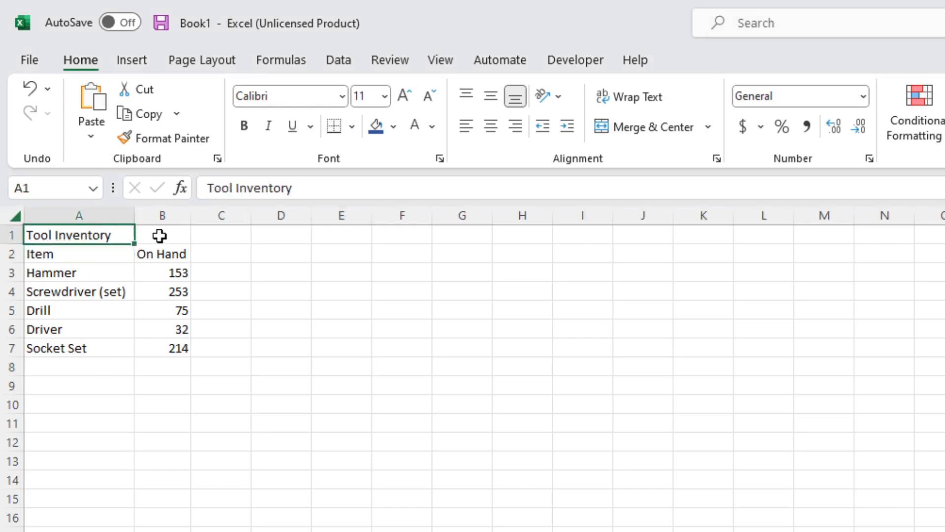
drag(158, 235, 117, 243)
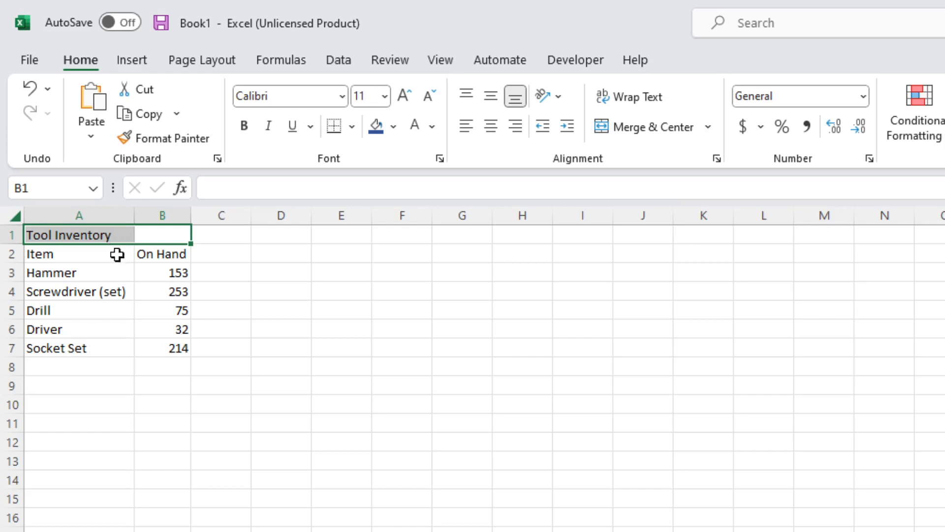
click(68, 270)
click(69, 252)
Step: Format the range A2:B7 as a table with headers, using the light blue-bordered style with a solid blue header row
drag(76, 252, 156, 348)
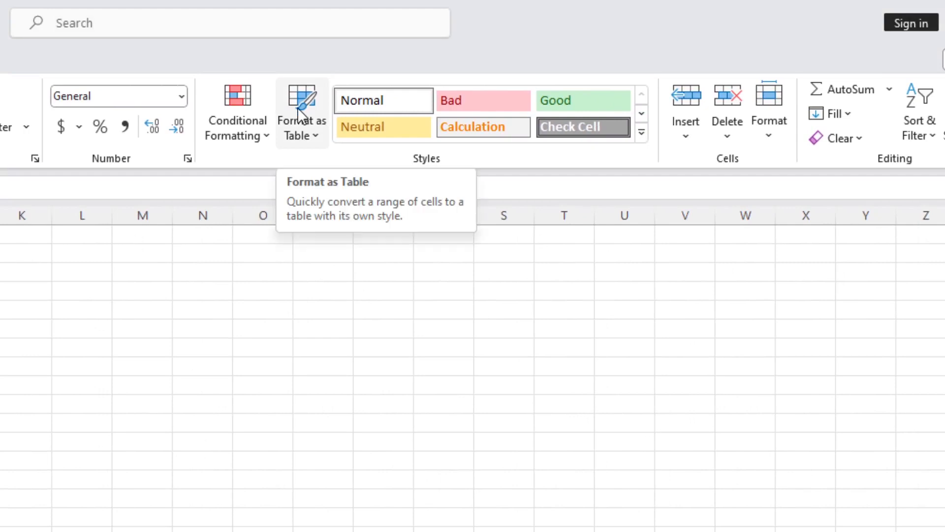
click(306, 133)
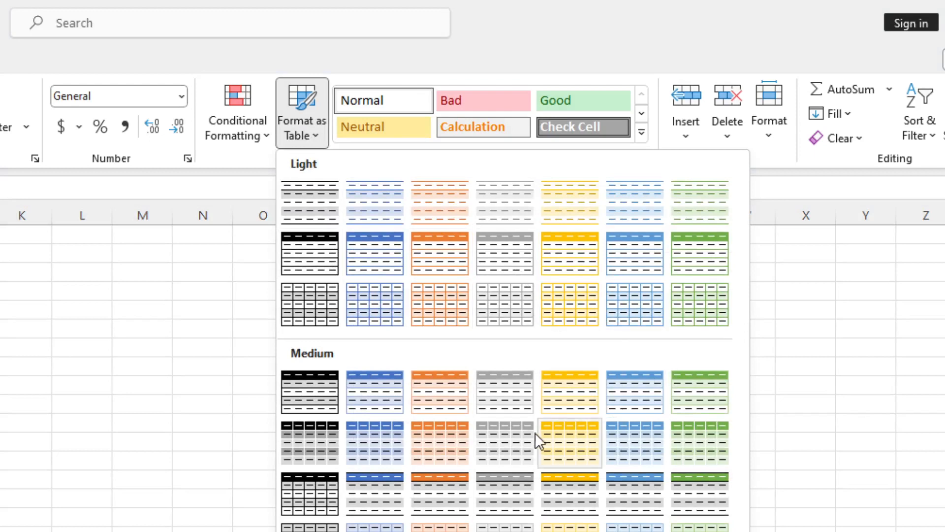
key(Escape)
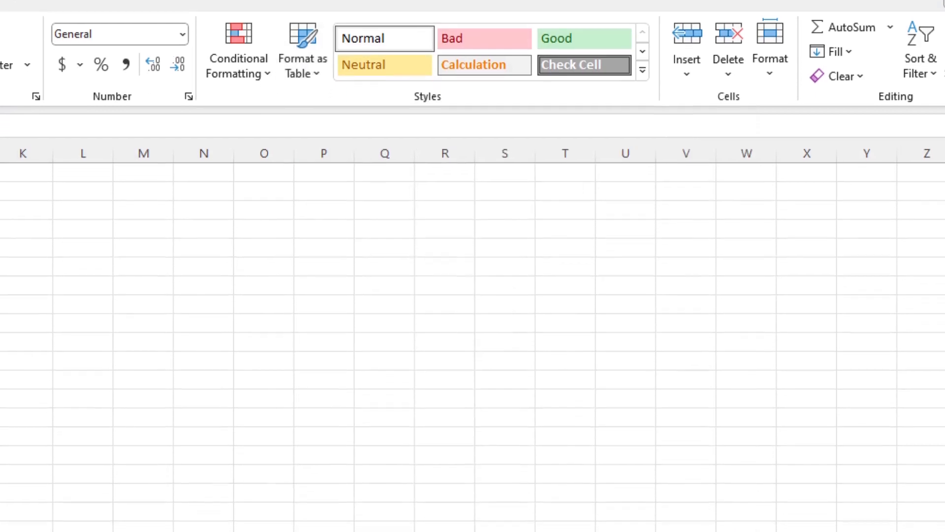
click(312, 38)
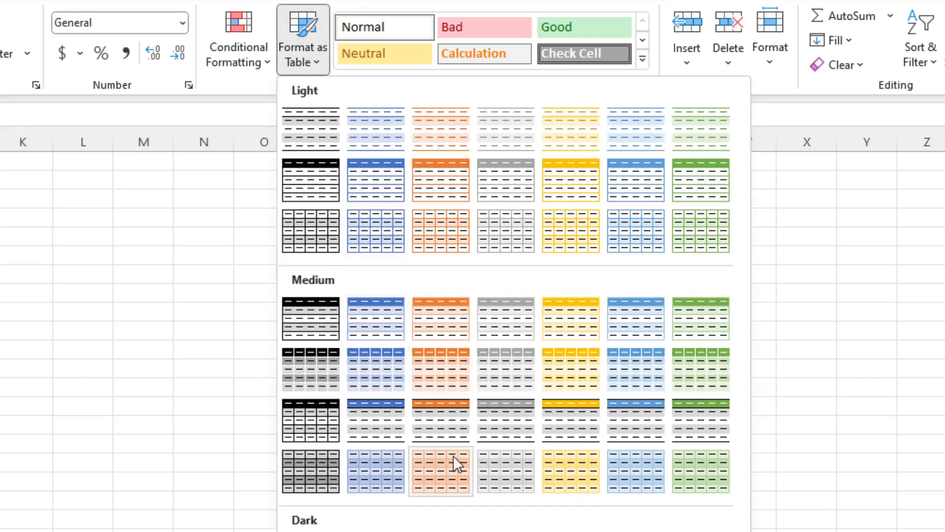
click(370, 178)
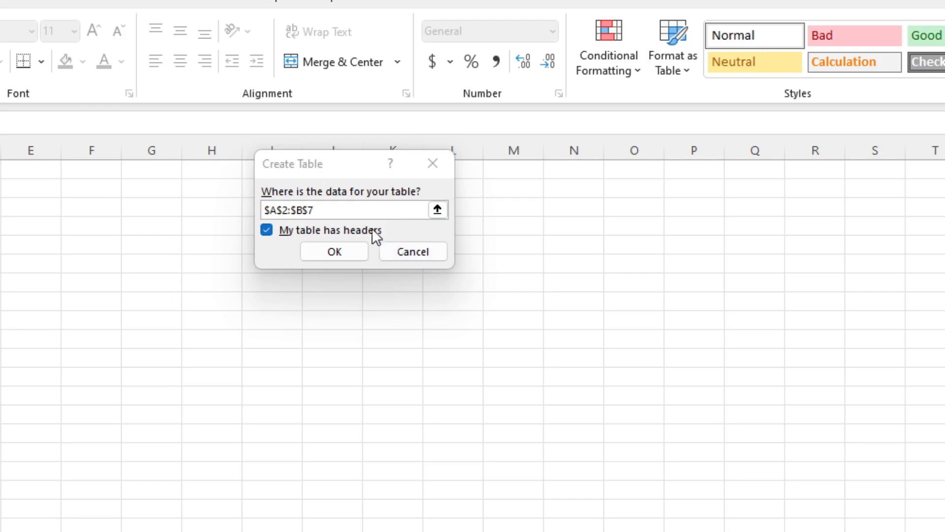
click(333, 251)
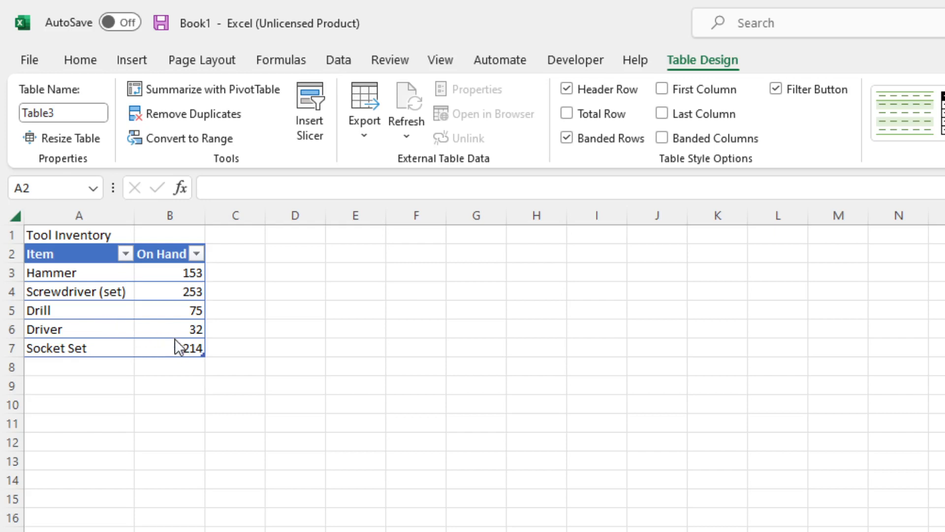
Step: Add a new entry directly below the Socket Set row of the table: Drill Bits with 600 on hand
click(191, 348)
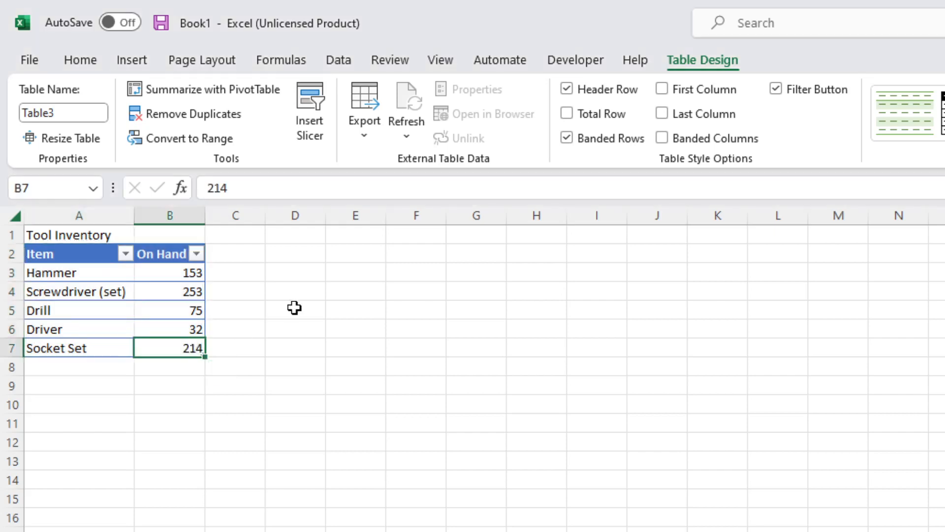
key(Down)
key(Left)
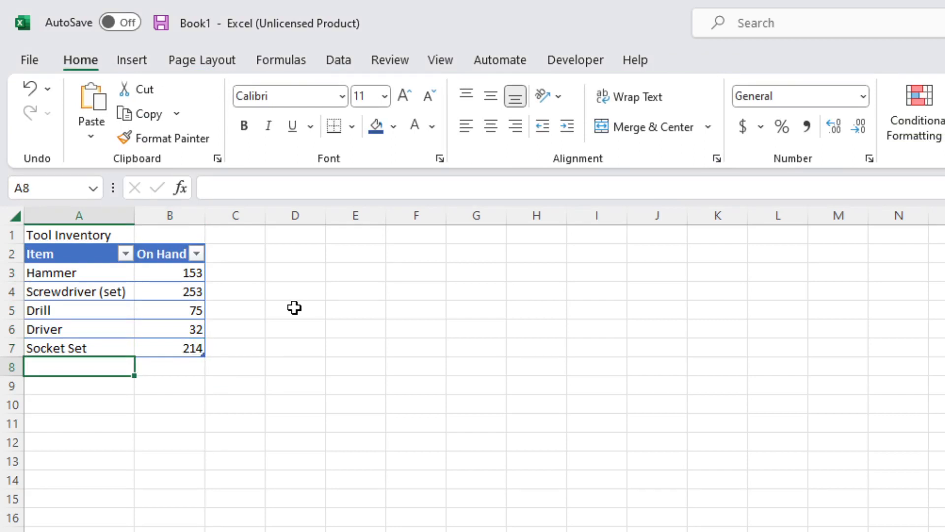
text(Drill)
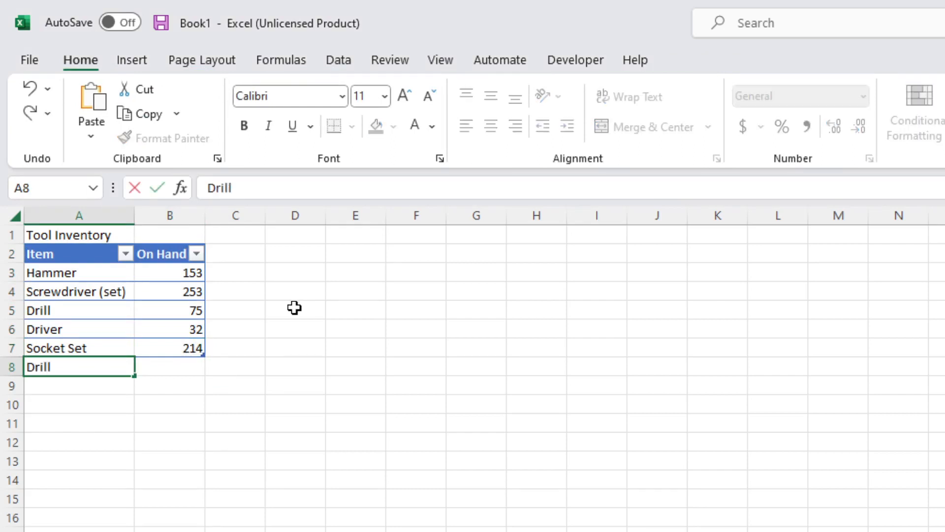
text( Bits)
key(Tab)
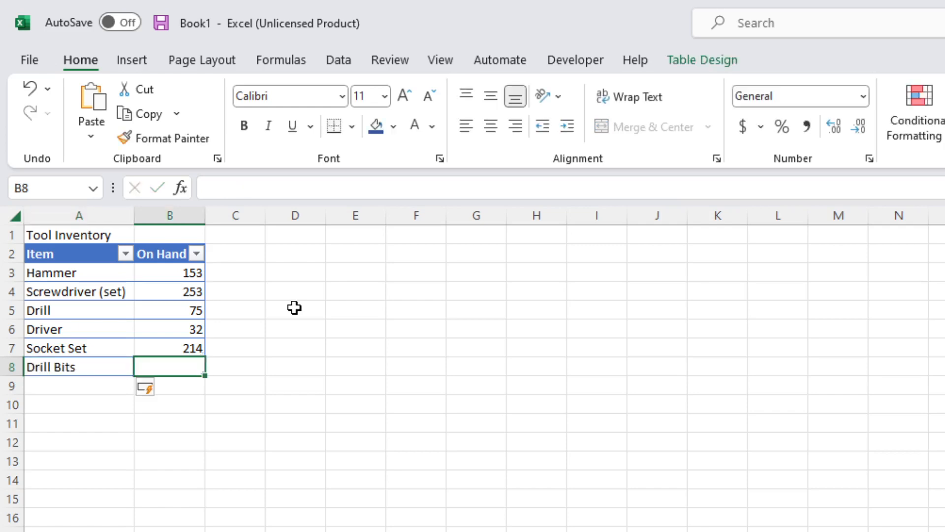
text(600)
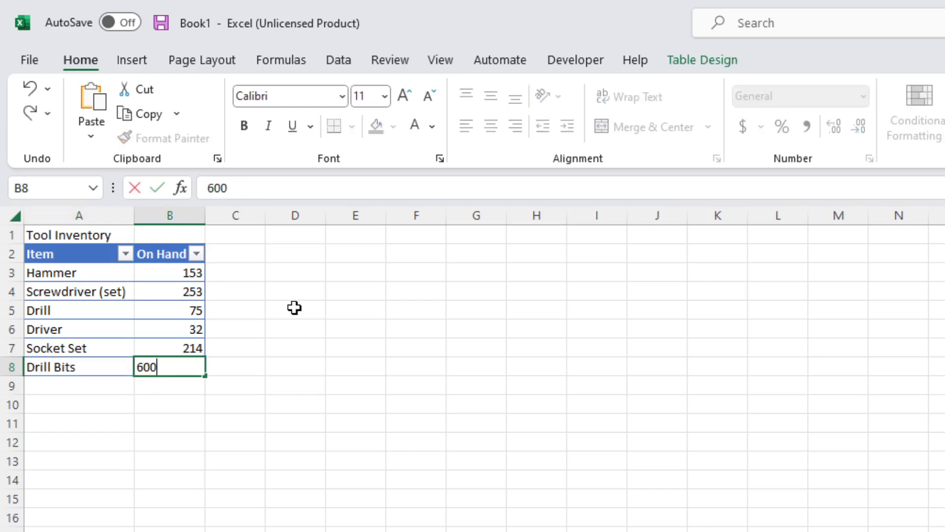
key(Return)
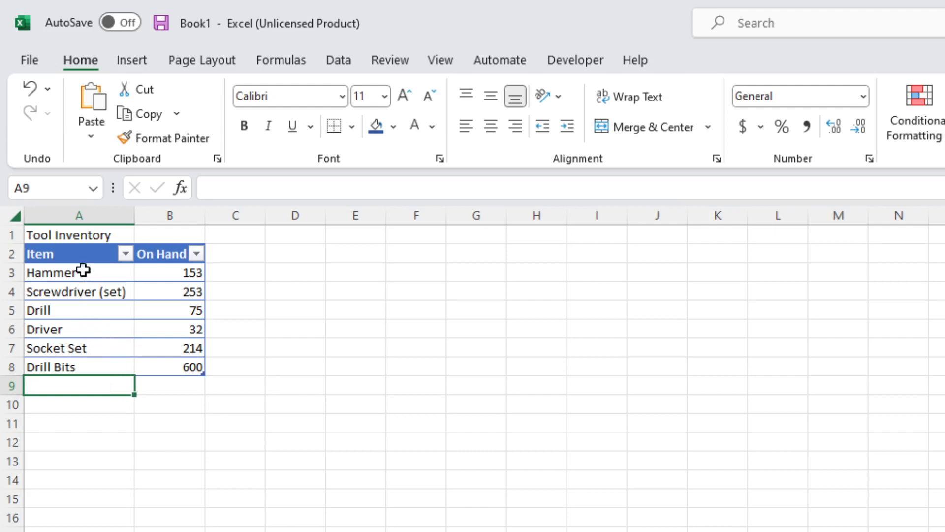
click(126, 254)
click(100, 482)
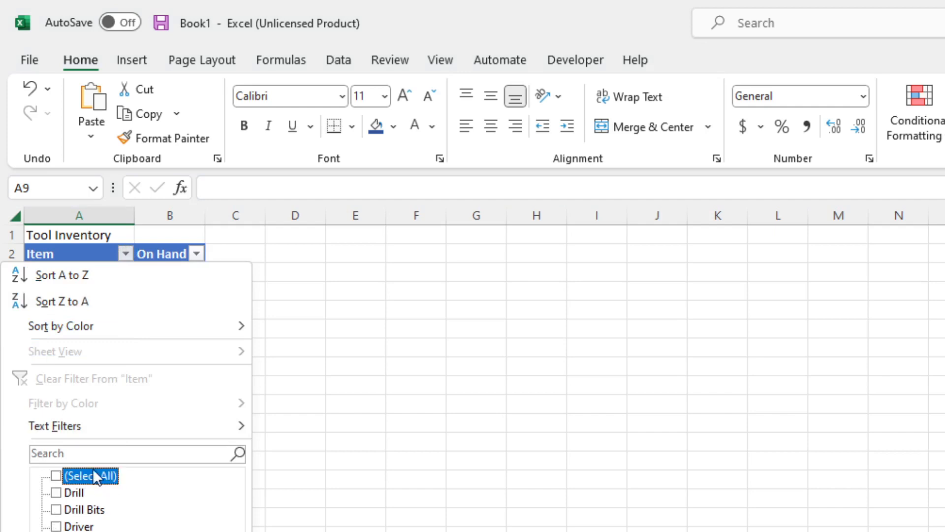
click(146, 452)
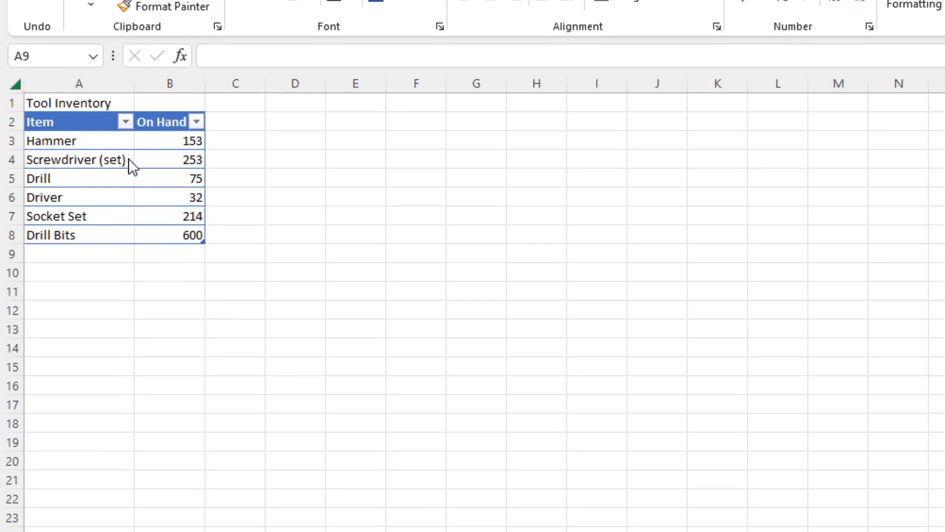
Step: Filter the Item column of the table to show only Hammer
click(126, 121)
click(73, 343)
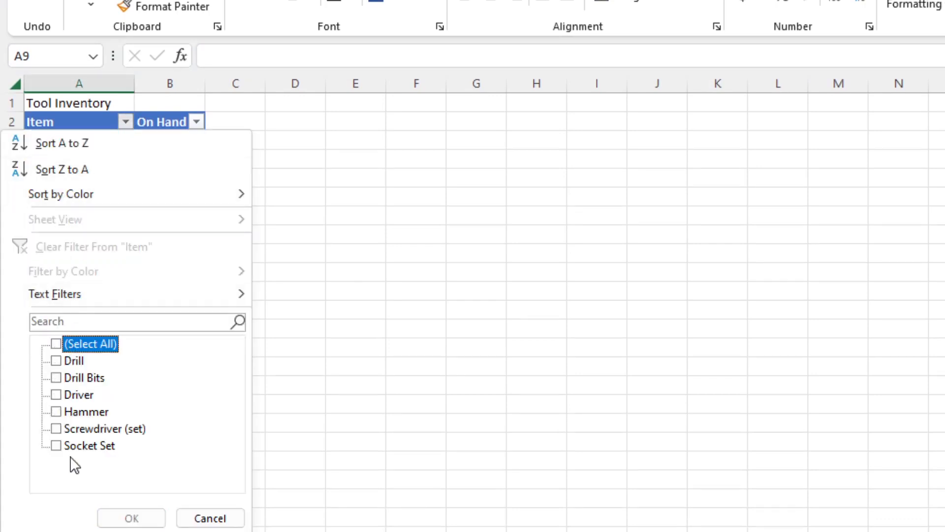
click(87, 413)
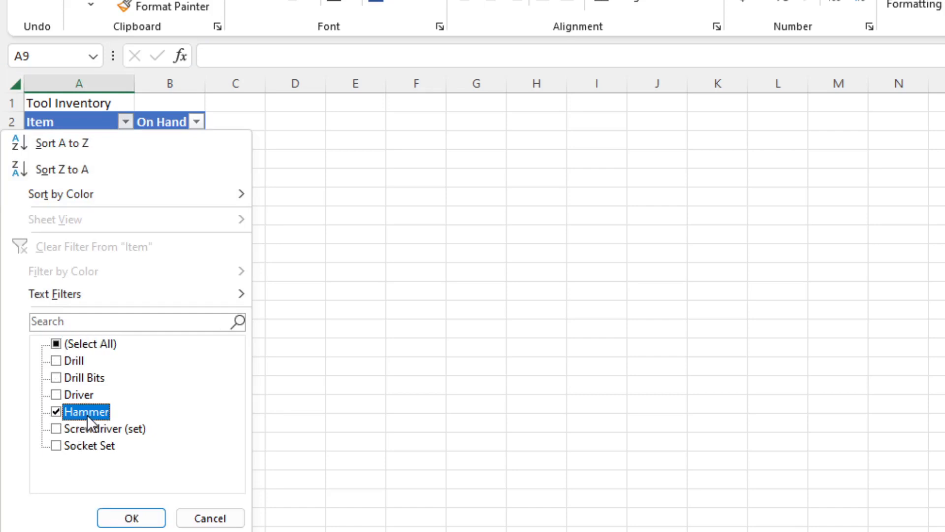
click(131, 518)
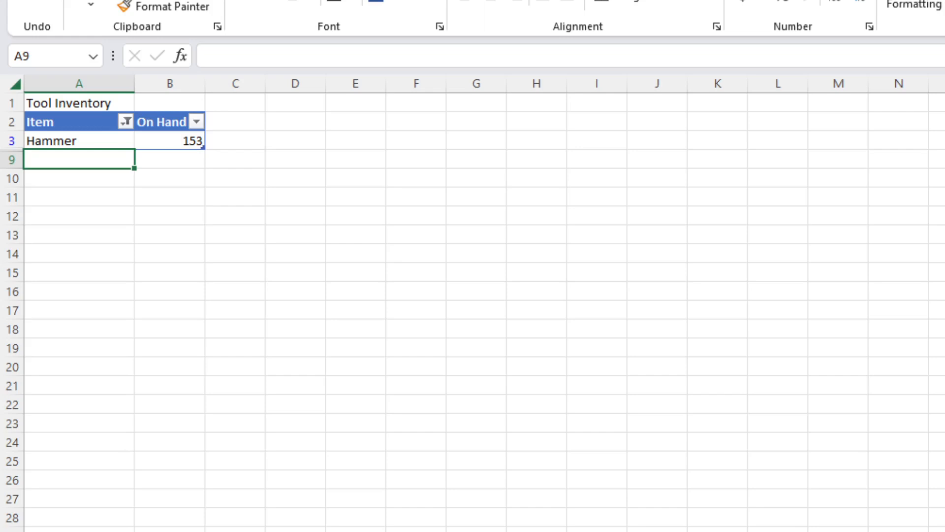
Step: Reselect all items in the Item column filter to show every table row again
click(125, 121)
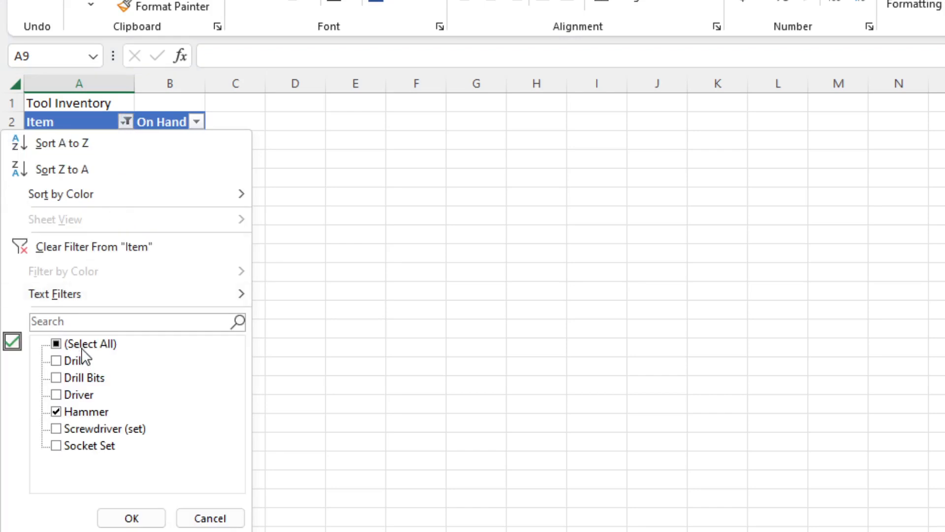
click(56, 343)
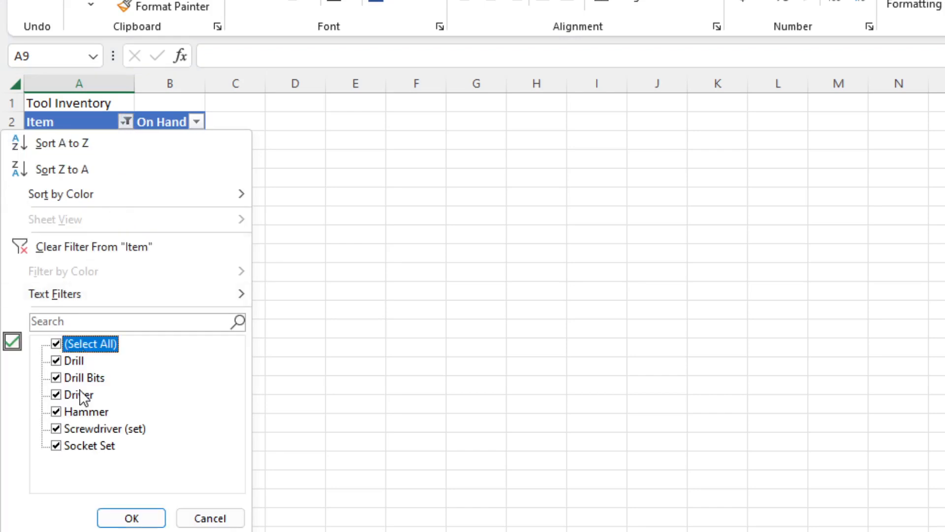
click(130, 519)
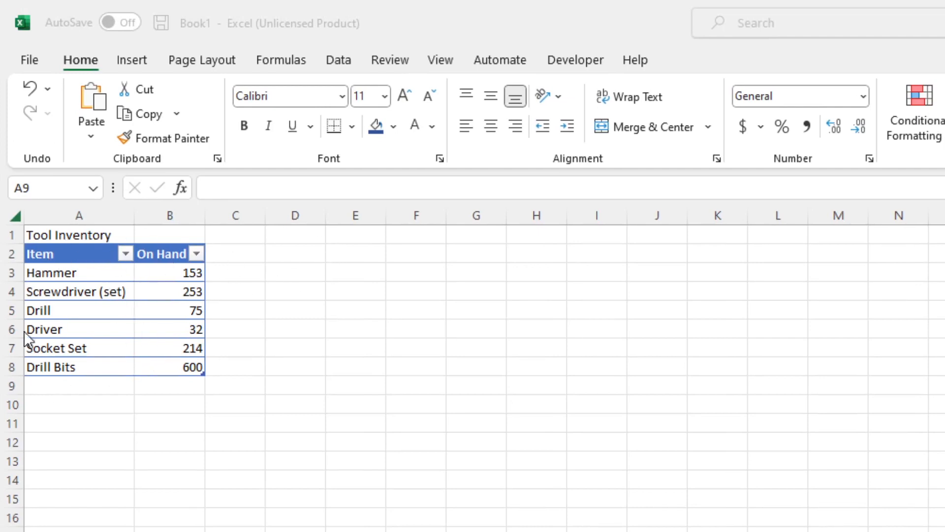
Step: Merge and center the Tool Inventory title across cells A1:B1
click(165, 228)
drag(109, 237, 164, 239)
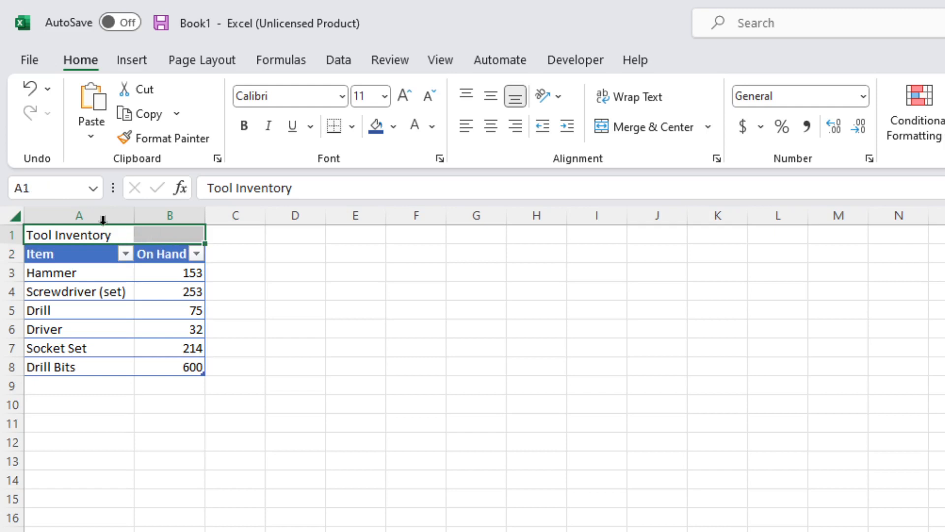
click(441, 295)
mouse_move(117, 234)
mouse_down()
mouse_move(723, 212)
mouse_move(119, 232)
mouse_up()
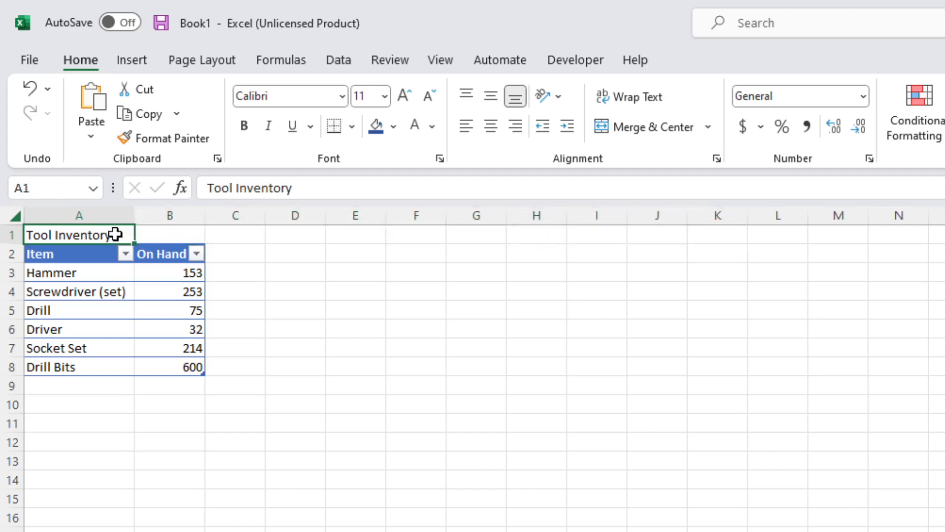
drag(107, 237, 172, 237)
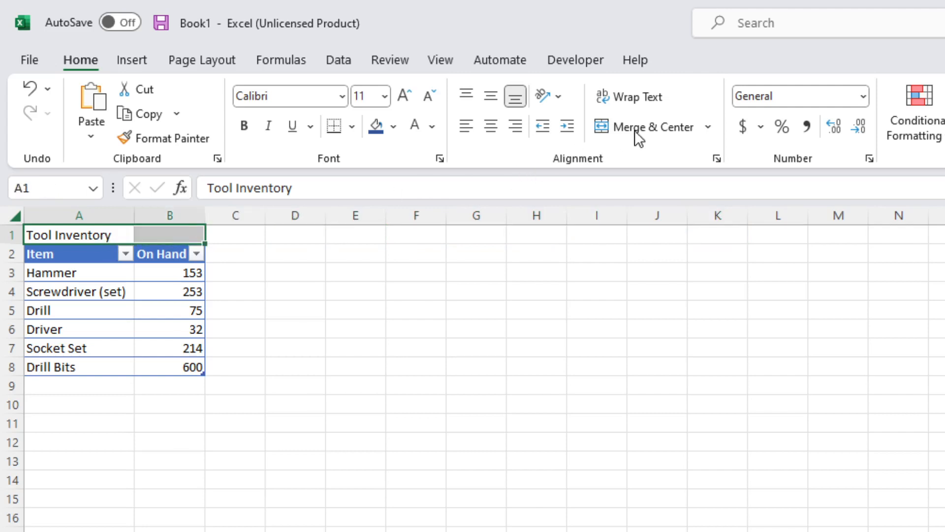
click(713, 127)
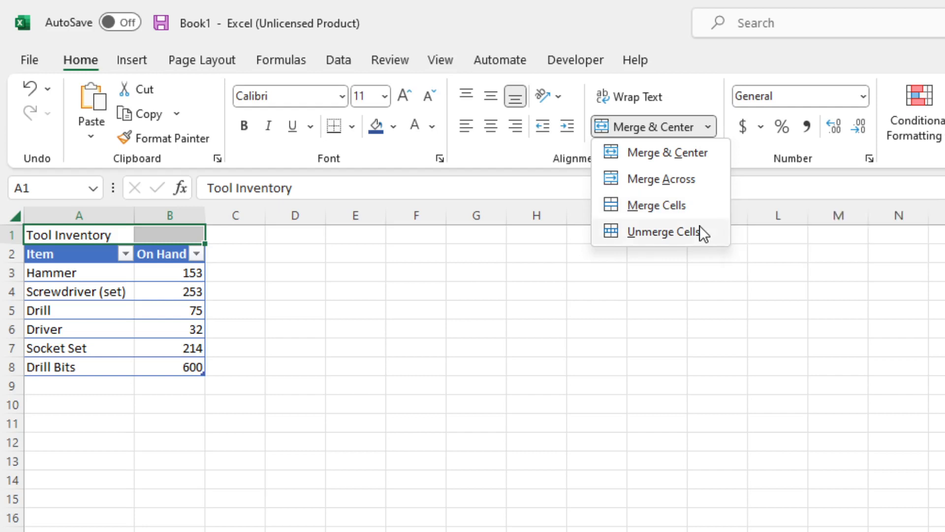
click(702, 157)
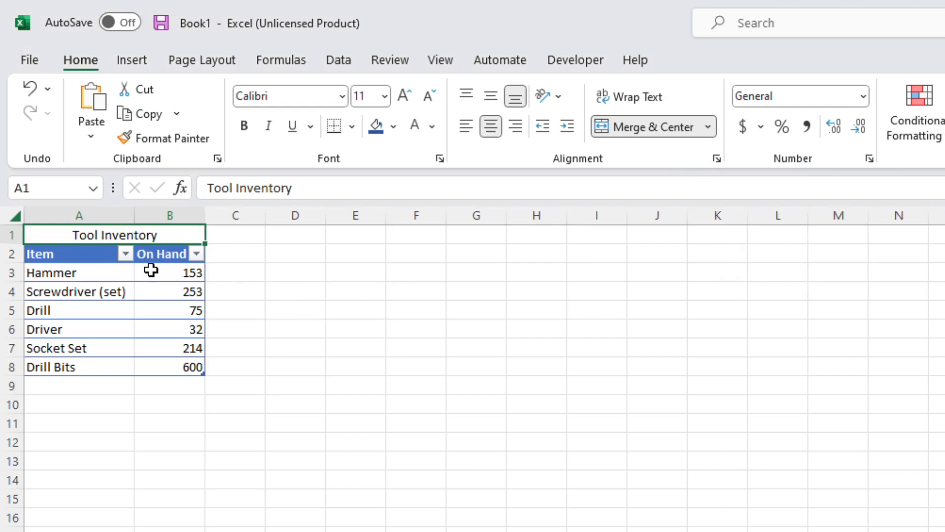
Step: Copy the Item header's formatting onto the Tool Inventory title with Format Painter, and merge and center the title across A1:B1 again
click(74, 254)
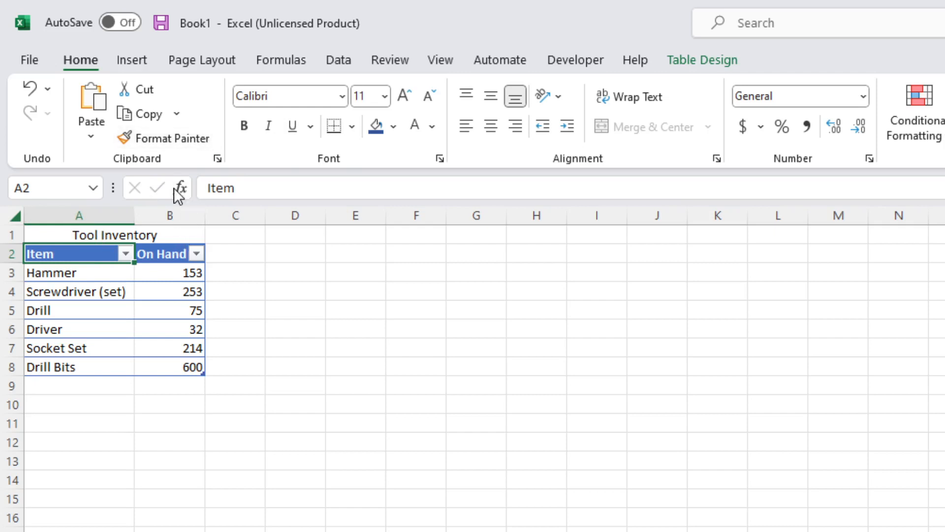
click(172, 144)
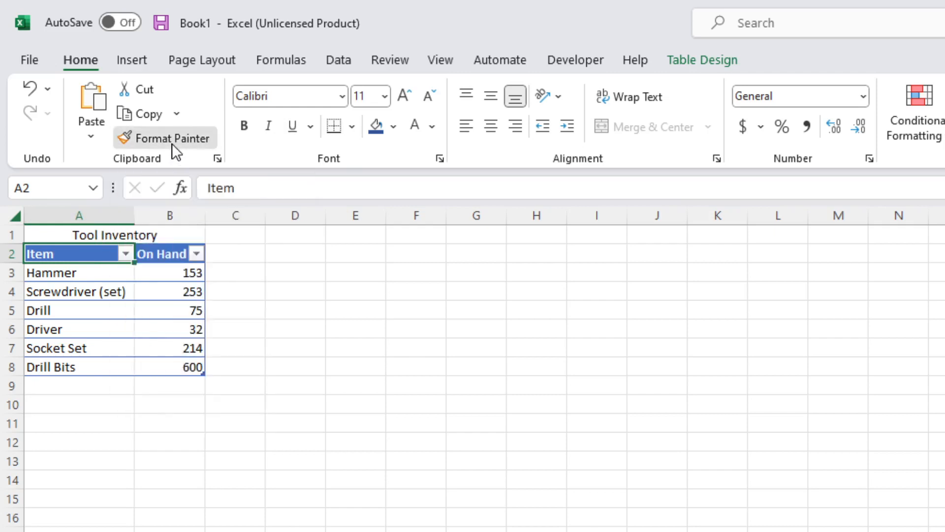
click(141, 232)
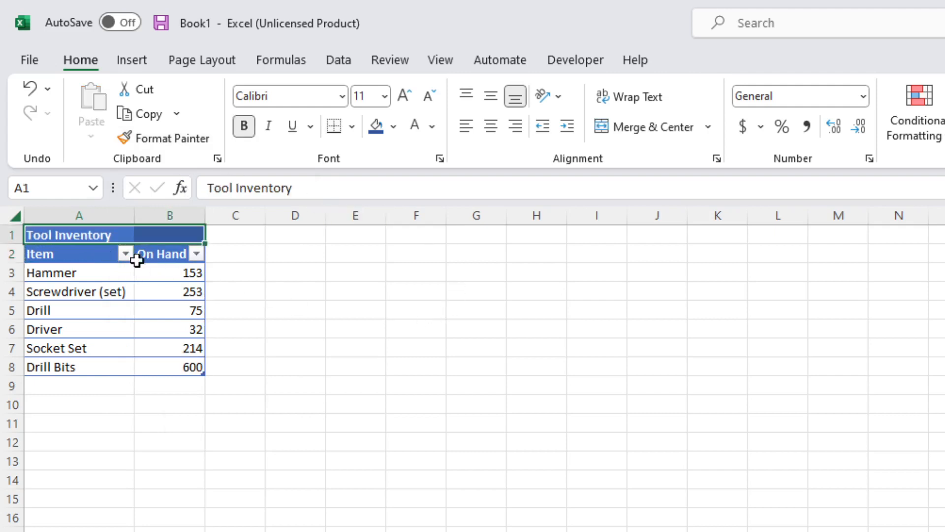
click(642, 128)
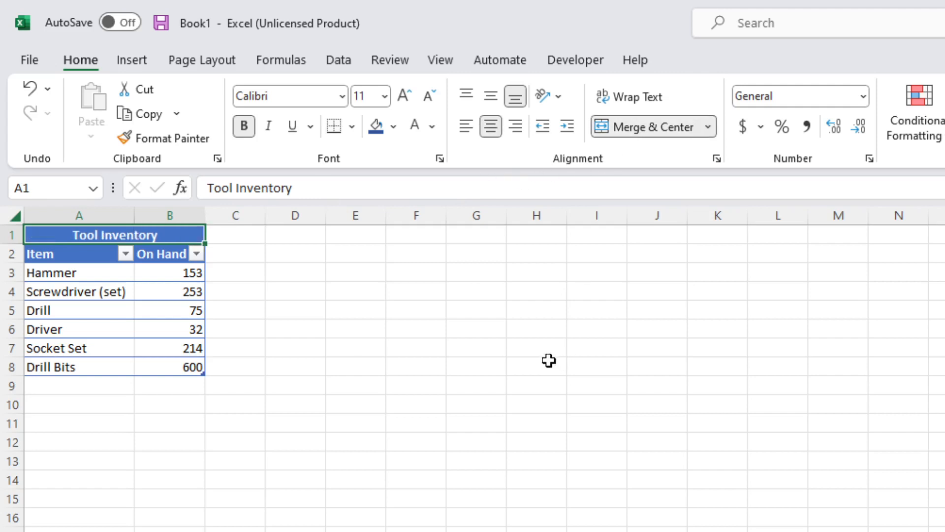
click(529, 335)
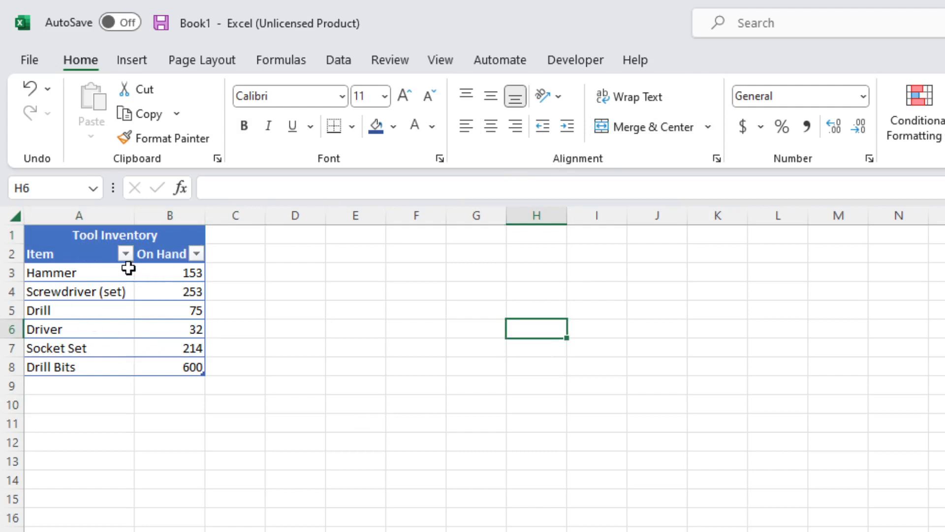
Step: Apply a thick bottom border to the merged Tool Inventory title cell
click(114, 235)
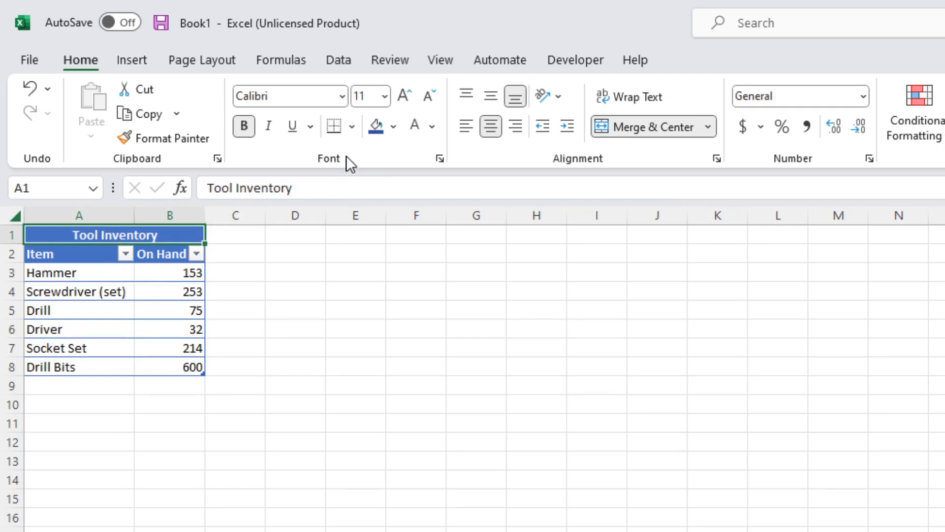
click(353, 128)
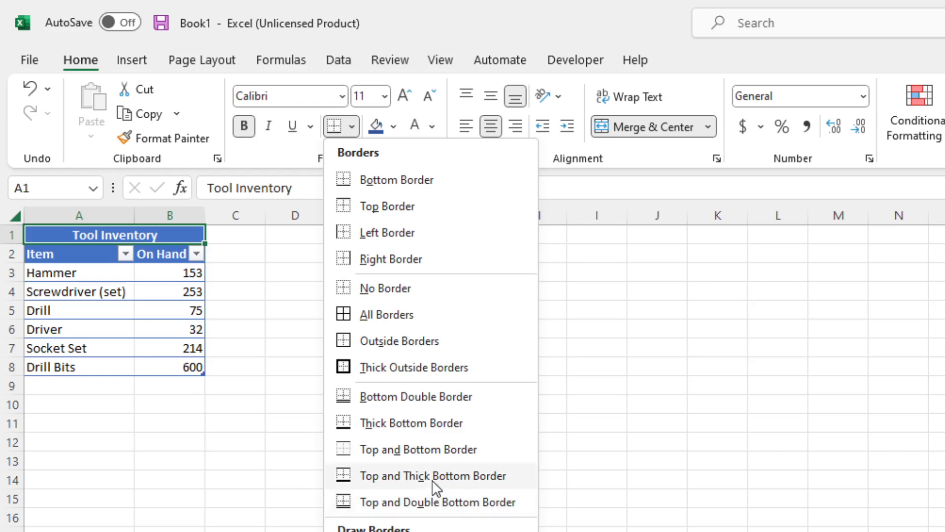
click(415, 426)
click(306, 381)
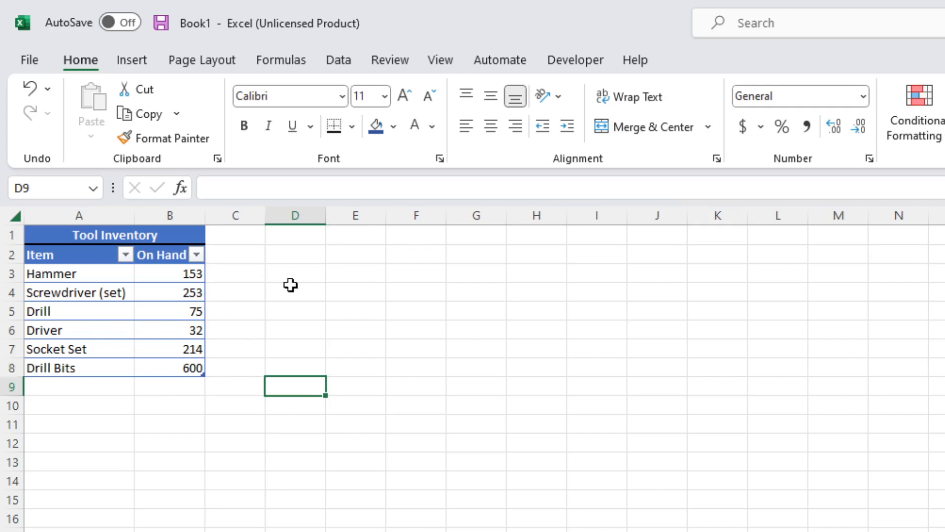
Step: Try right and left alignment on the Tool Inventory title and return it to horizontal center alignment
click(190, 274)
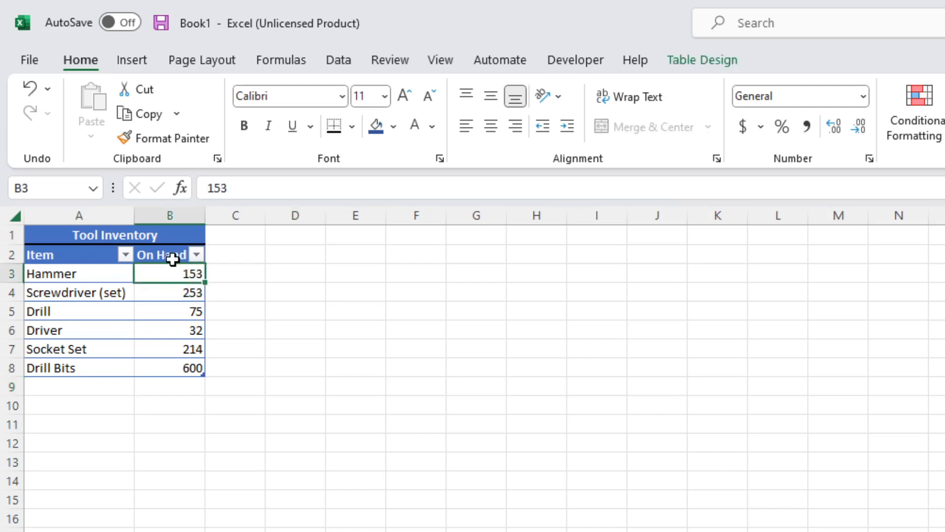
click(173, 259)
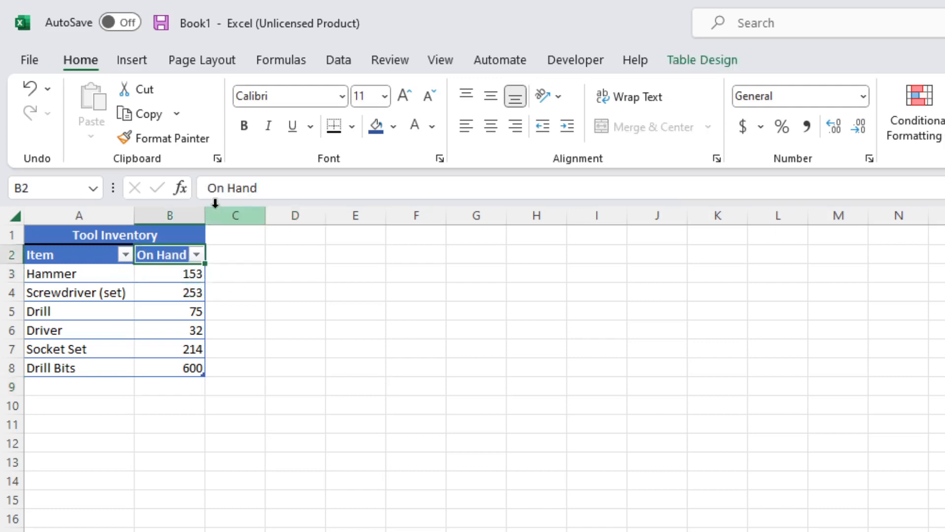
click(148, 229)
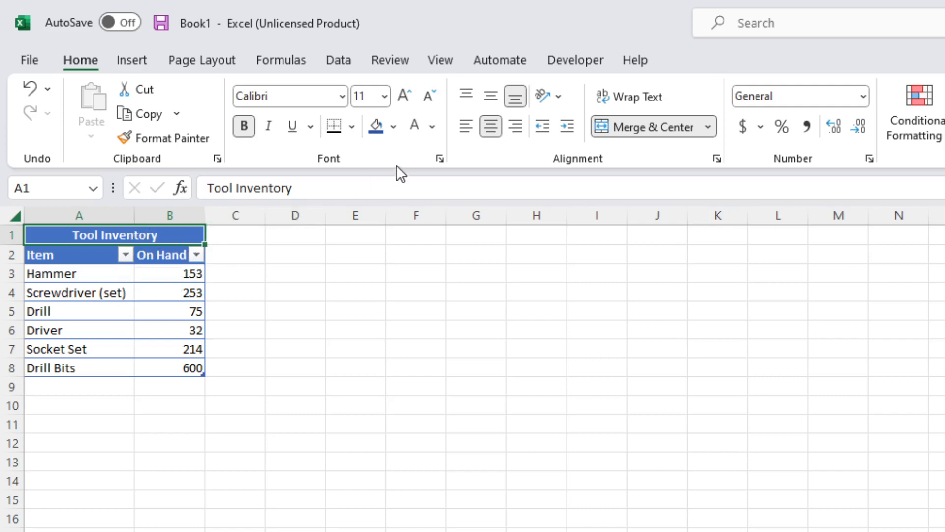
click(523, 138)
click(475, 132)
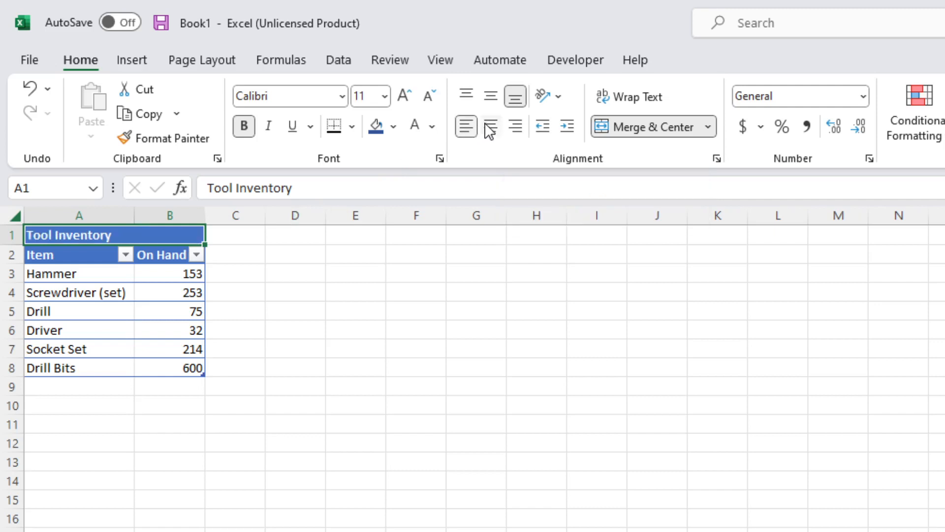
click(498, 131)
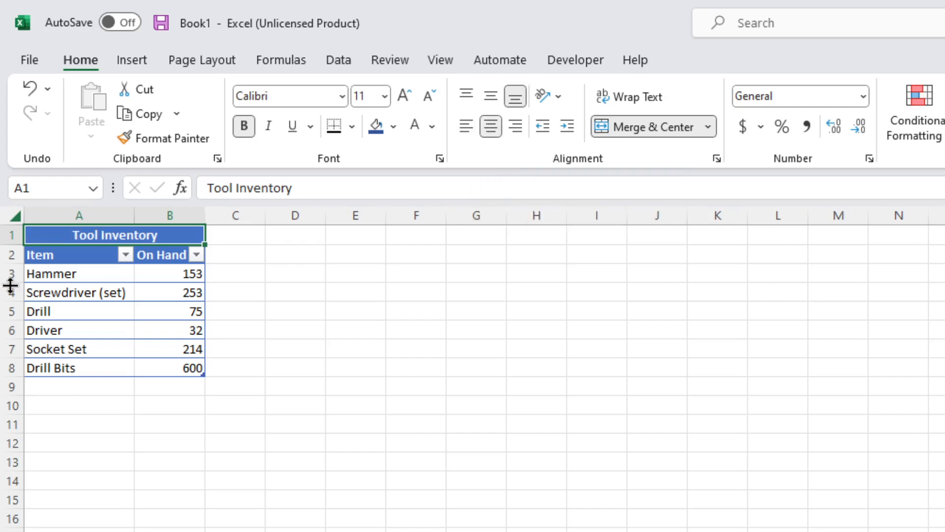
Step: Increase the height of row 1 to nearly three times its size and try middle and top vertical alignment on the title
drag(16, 244, 18, 279)
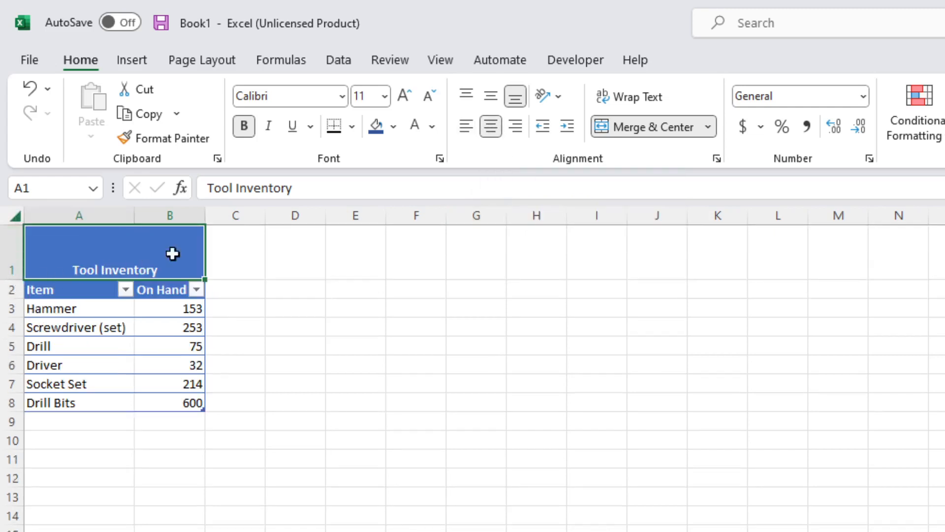
click(489, 104)
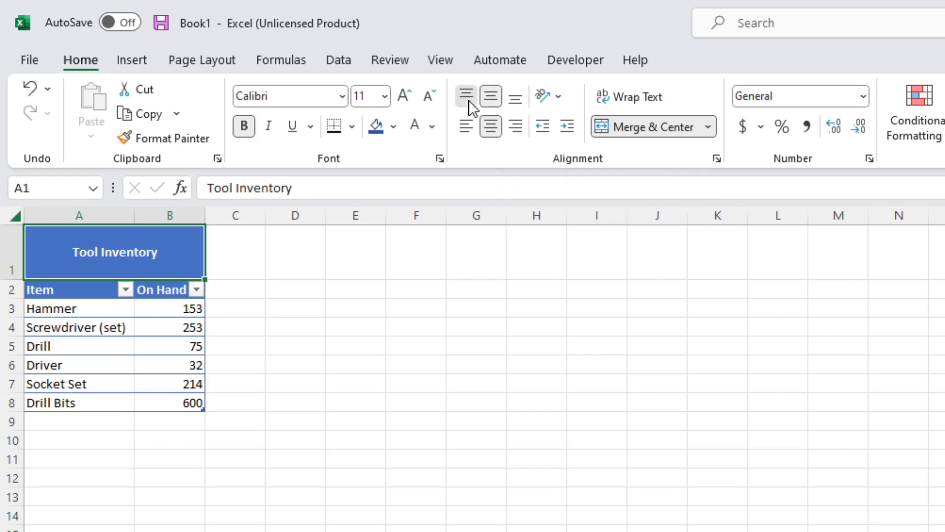
click(469, 99)
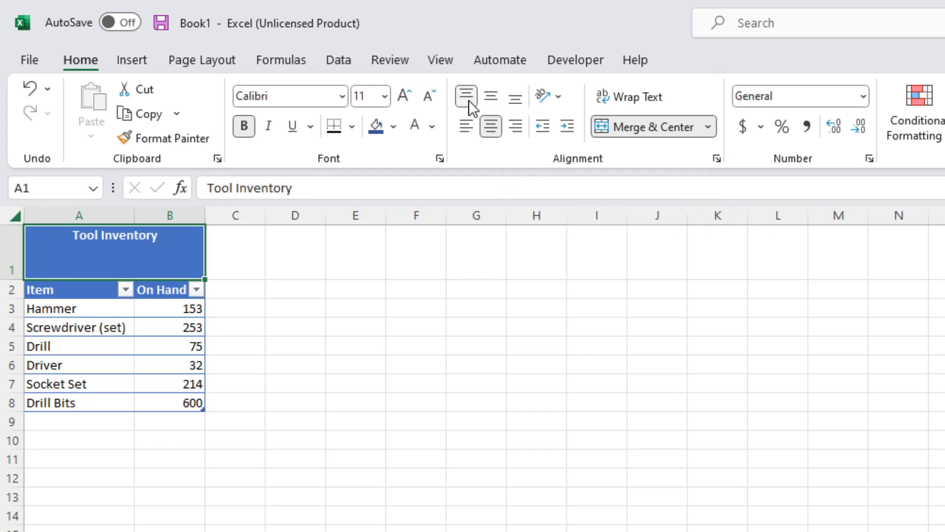
Step: Bottom-align the Tool Inventory title and autofit the height of row 1
click(507, 100)
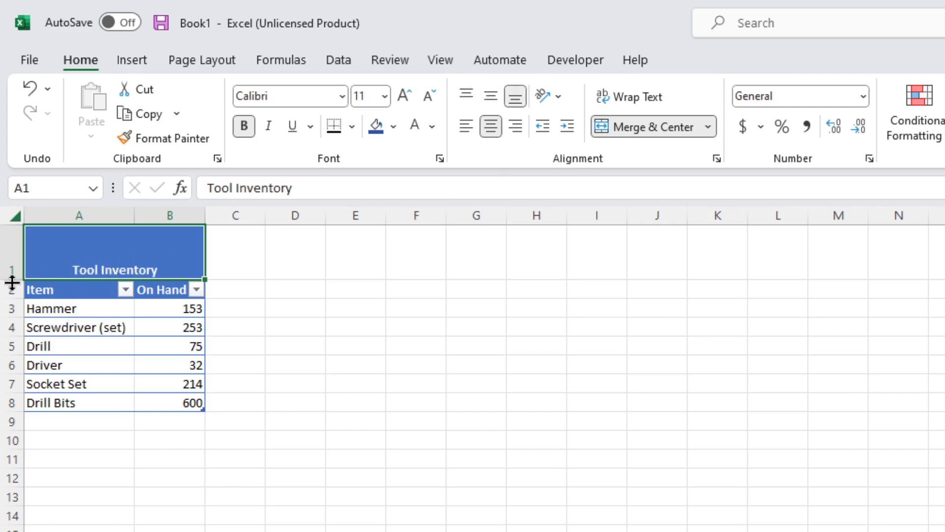
click(16, 216)
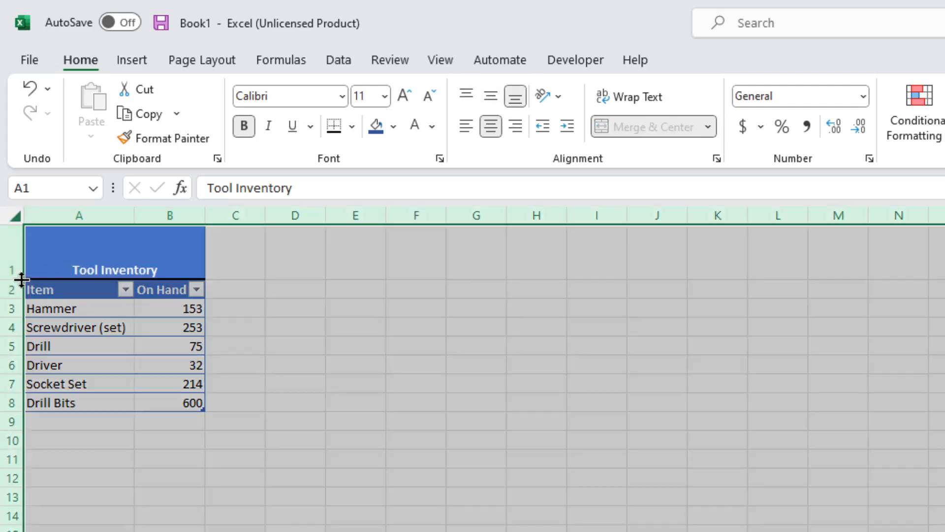
double_click(21, 279)
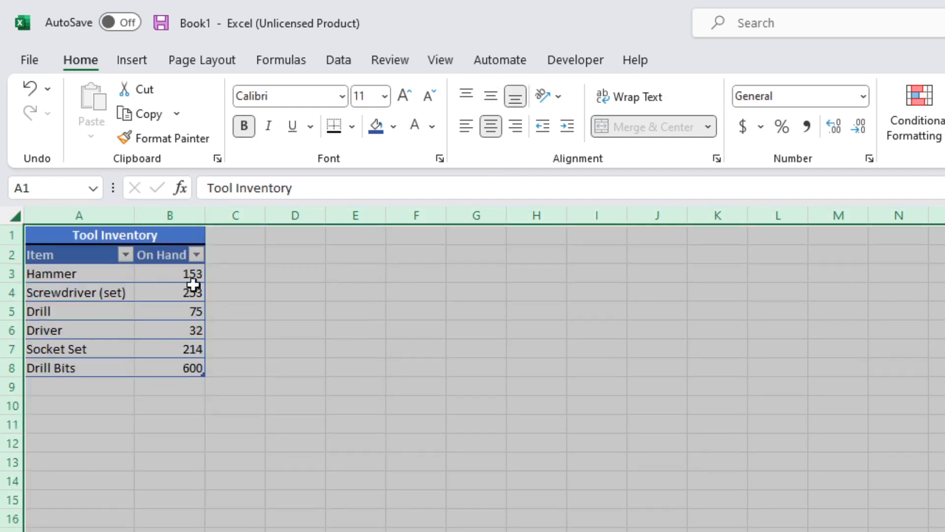
click(312, 254)
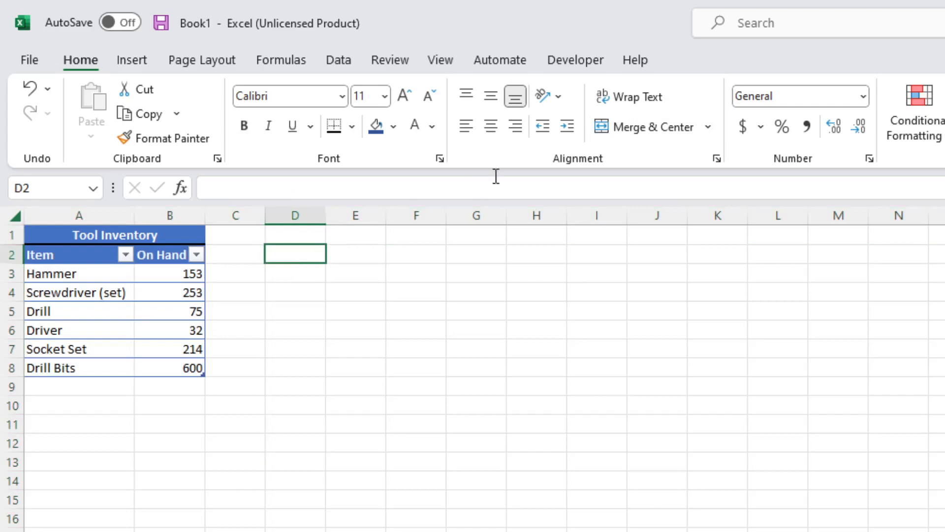
click(569, 125)
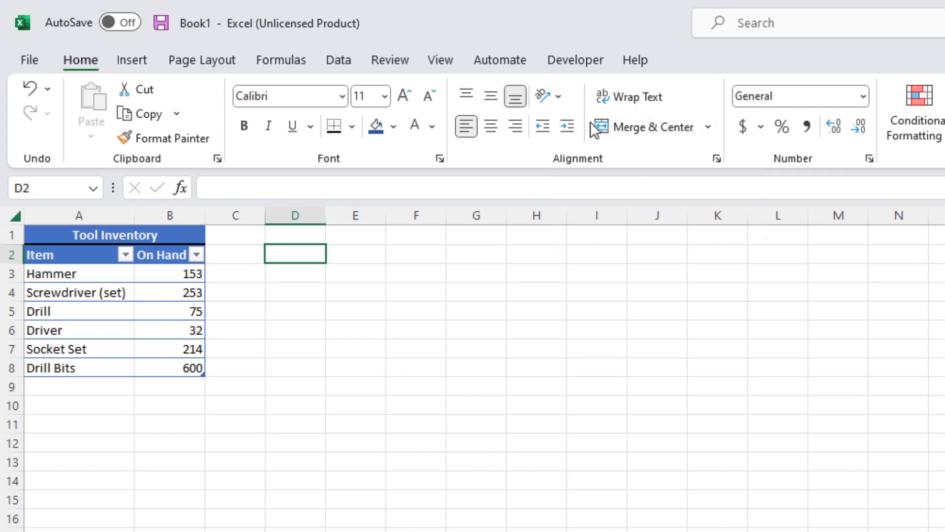
Step: Extend the Screwdriver (set) entry in A4 to "Screwdriver (set of 20 scredrivers I have in inventory)"
click(124, 295)
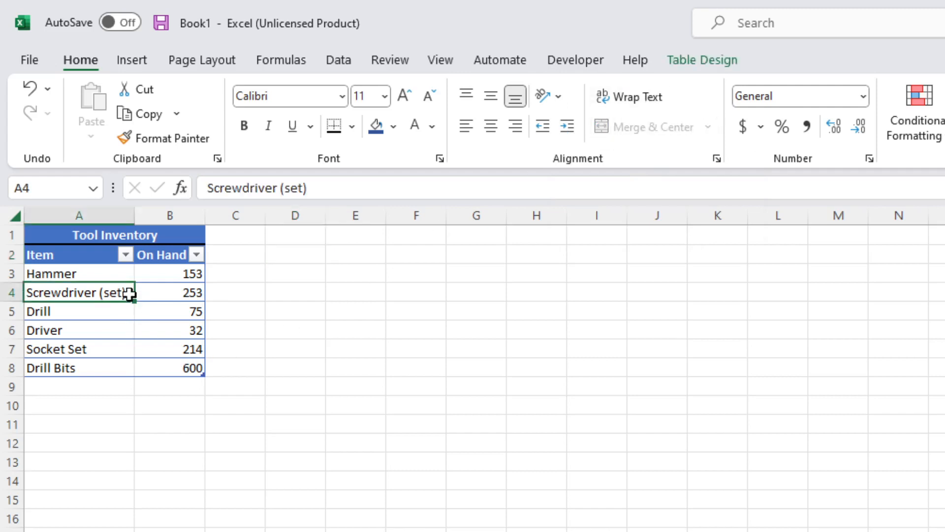
double_click(131, 295)
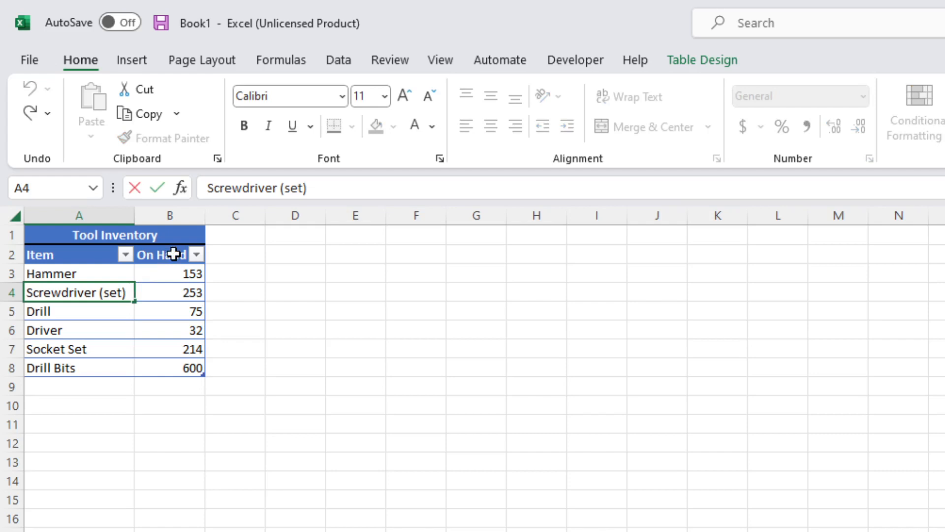
key(BackSpace)
text(of 20 )
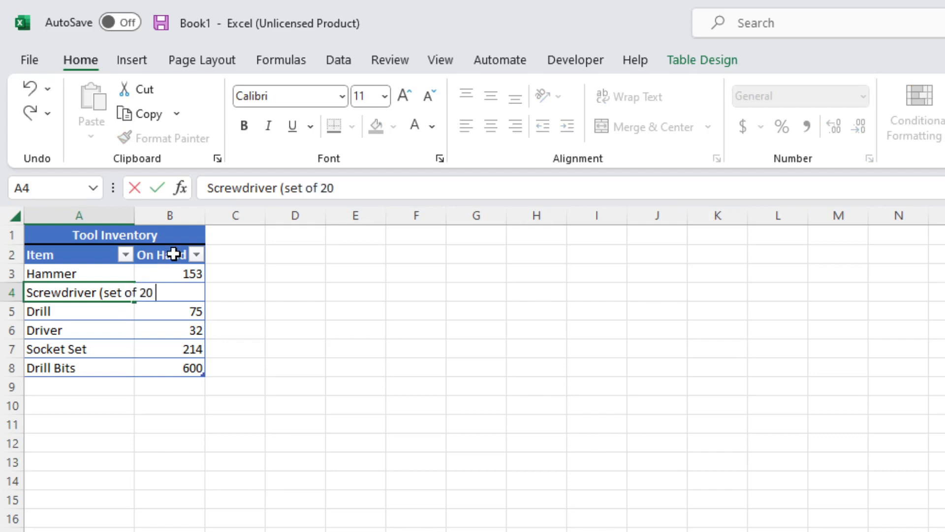
text(scredrive)
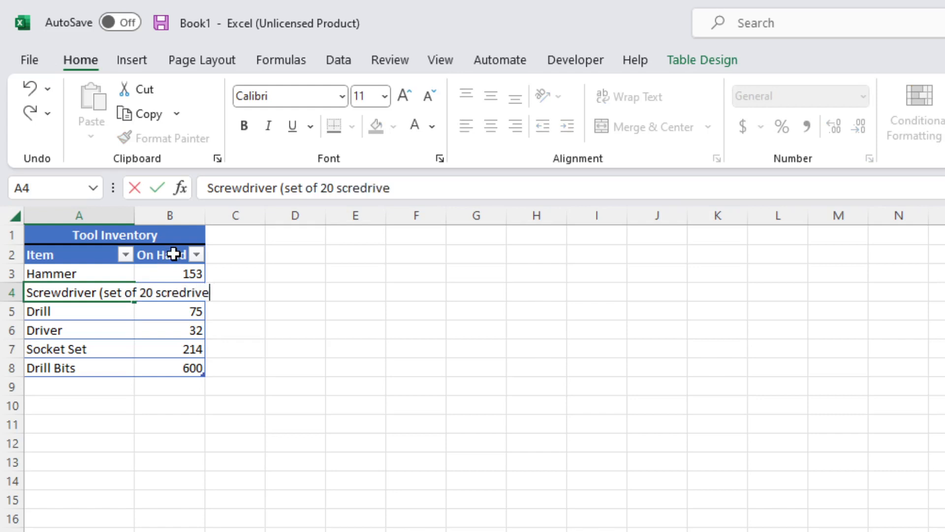
text(rs I have in invb)
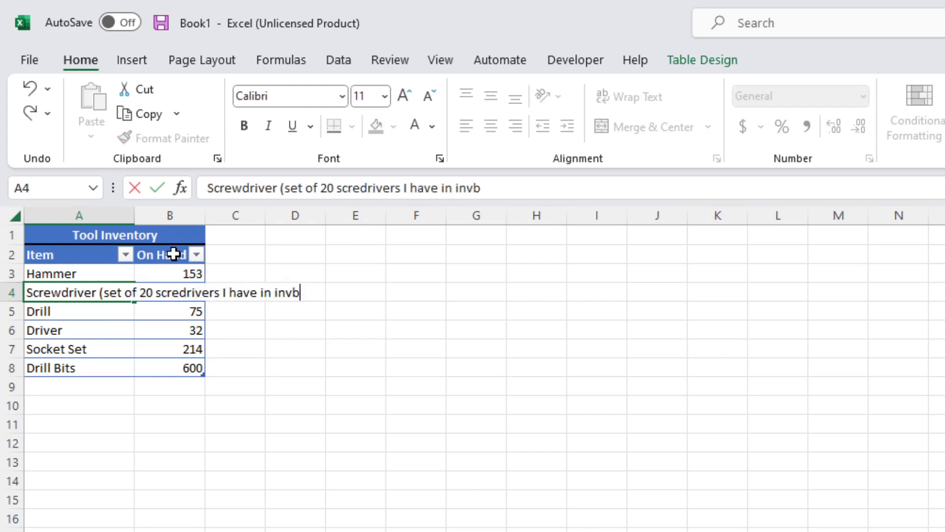
key(BackSpace)
text(entory))
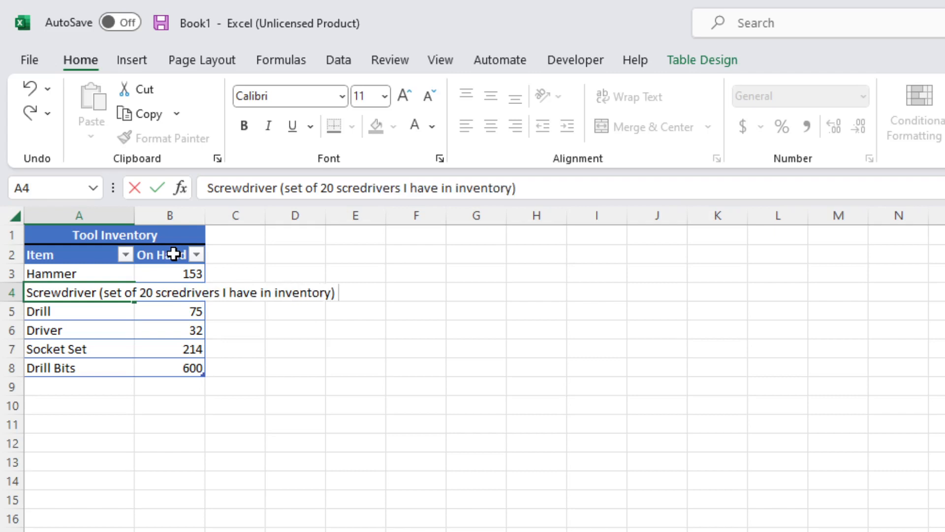
key(Return)
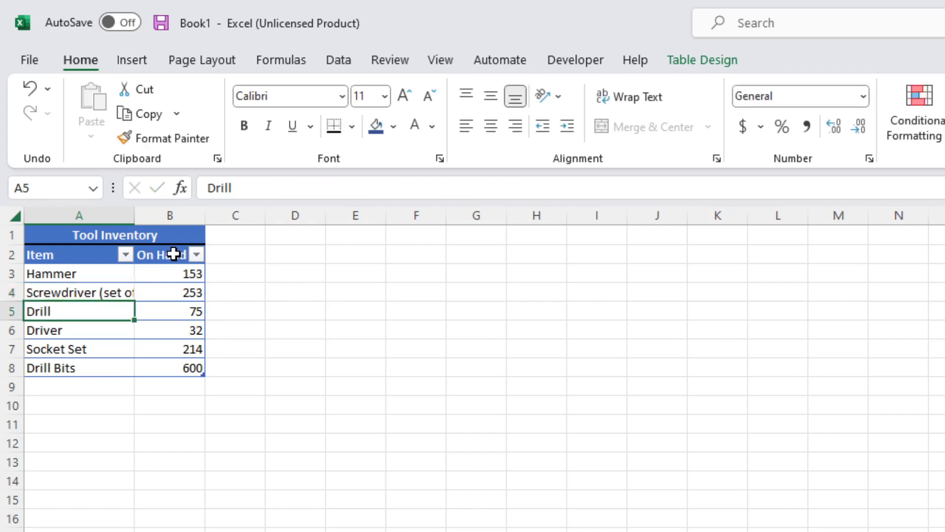
Step: Autofit column A to the long screwdriver entry, try narrowing it by more than half, and autofit it again
double_click(140, 216)
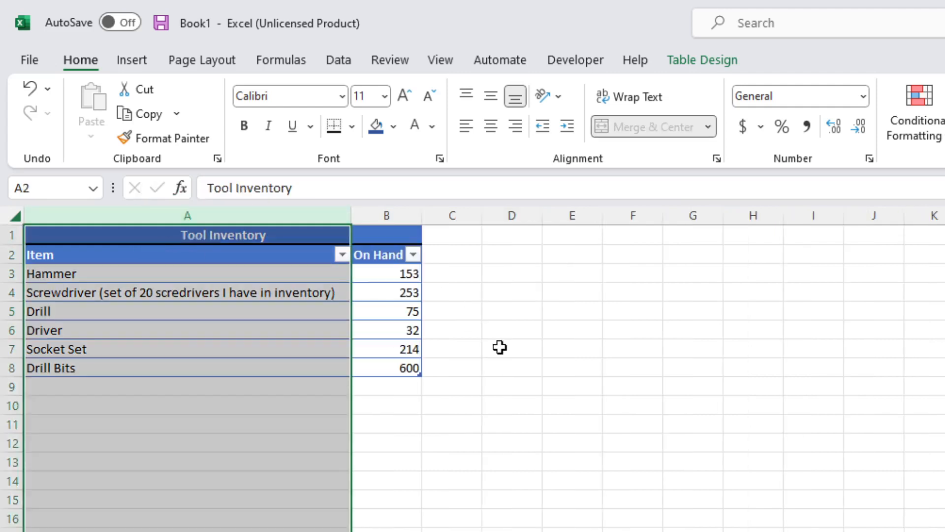
click(500, 347)
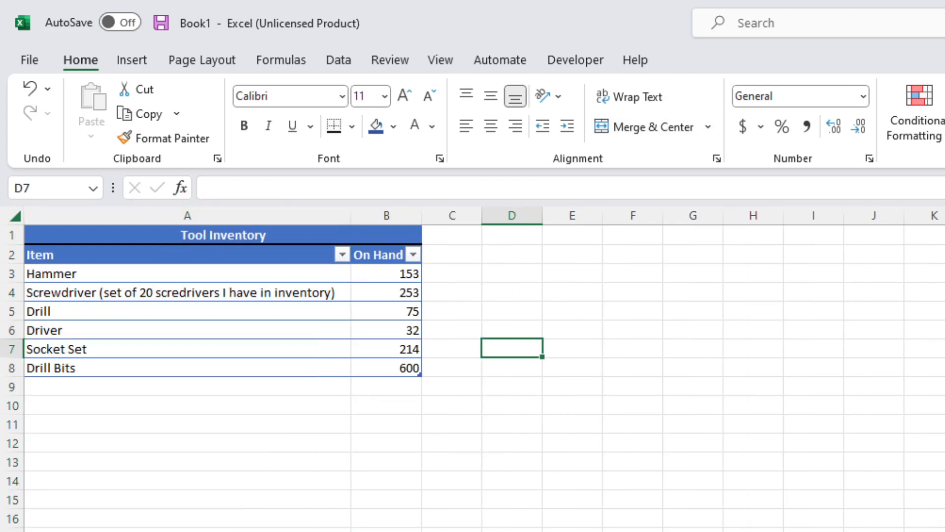
drag(351, 220, 168, 220)
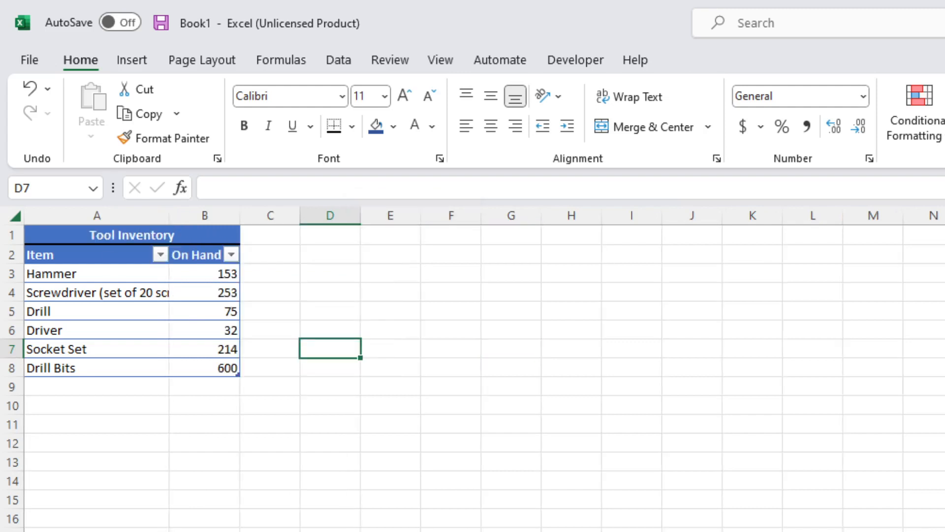
double_click(169, 218)
Step: Correct the misspelled word in A4 so the entry reads "Screwdriver (set of 20 screwdrivers I have in inventory)"
double_click(184, 292)
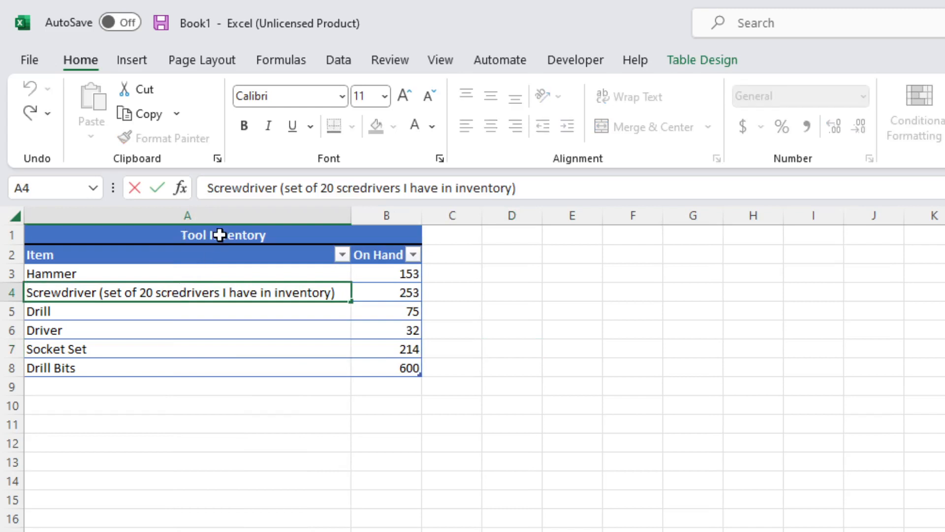
text(w)
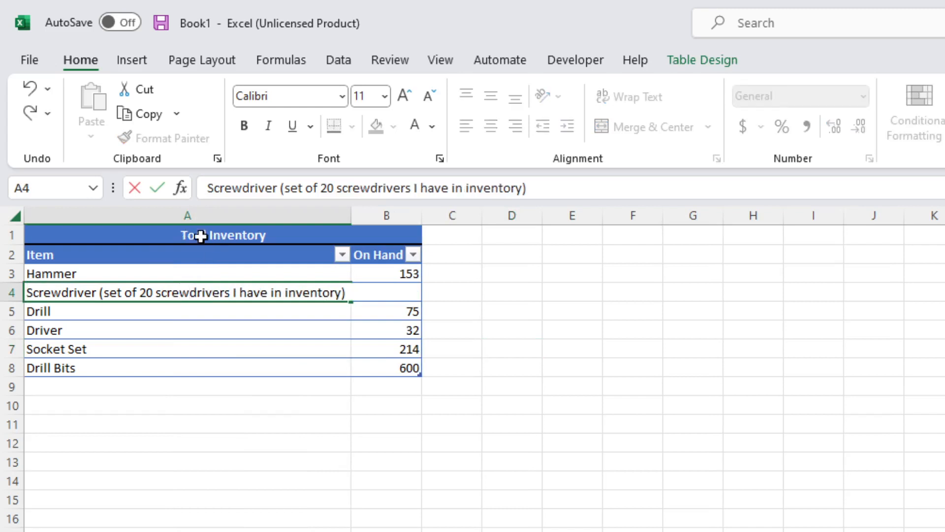
click(296, 530)
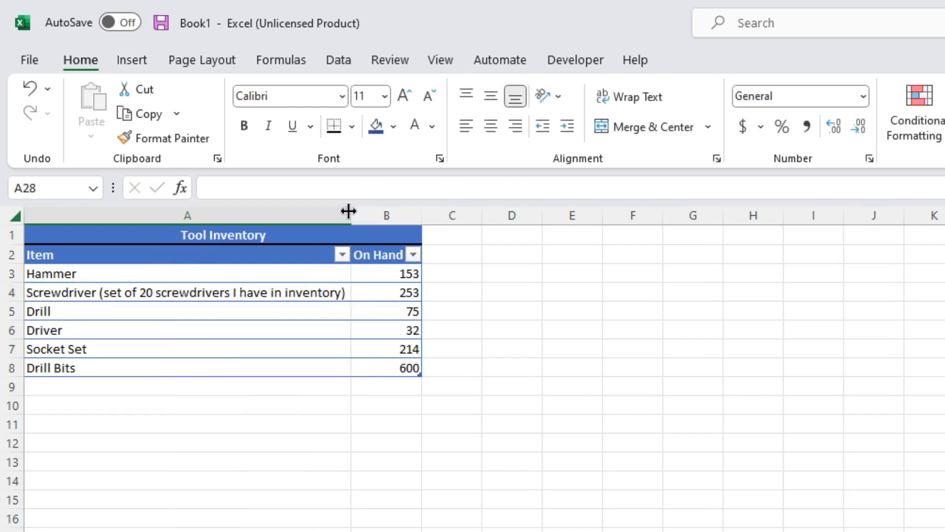
Step: Narrow column A to about half its width and wrap the text of the screwdriver entry in A4
drag(348, 211, 187, 257)
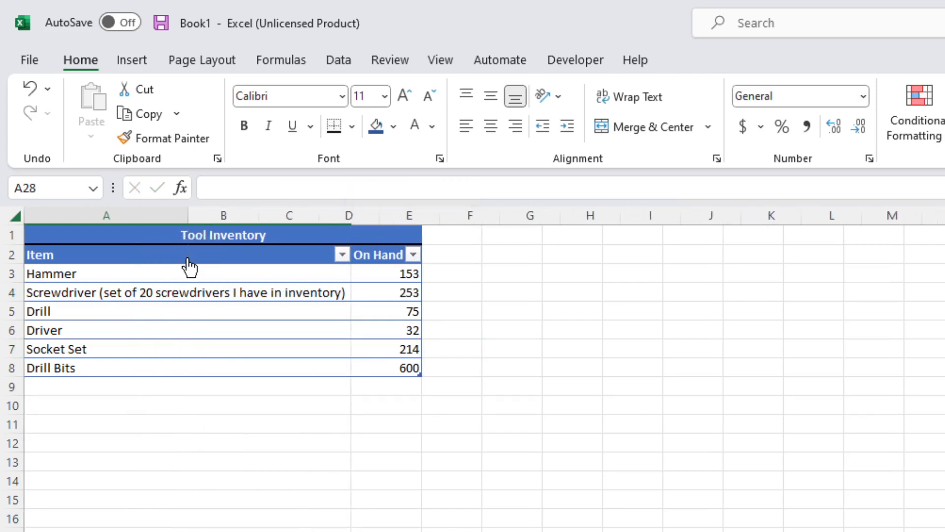
click(123, 297)
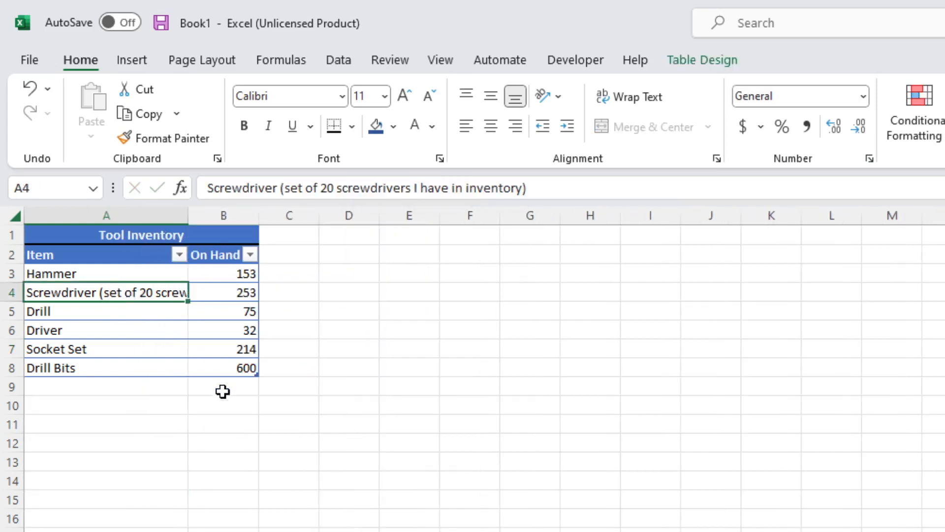
click(643, 97)
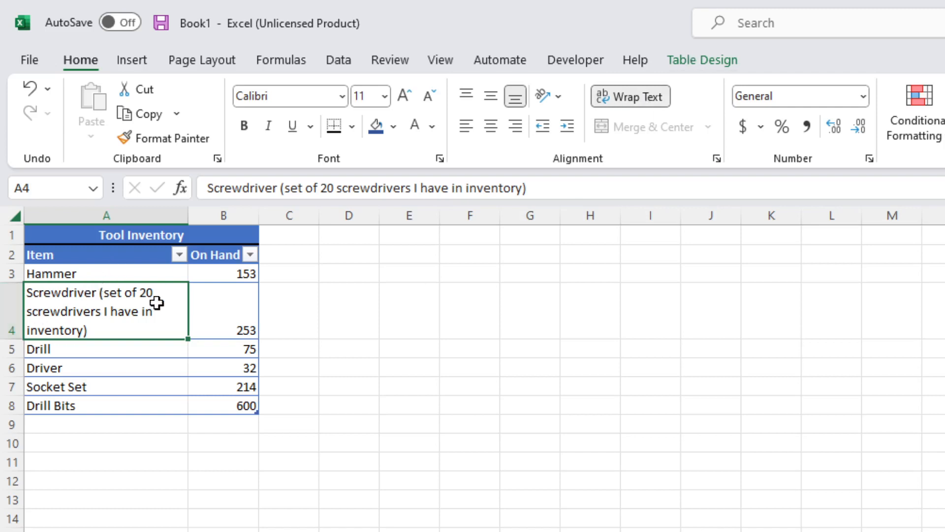
Step: Widen column A slightly and autofit the height of row 4 to the wrapped text
drag(186, 215, 228, 217)
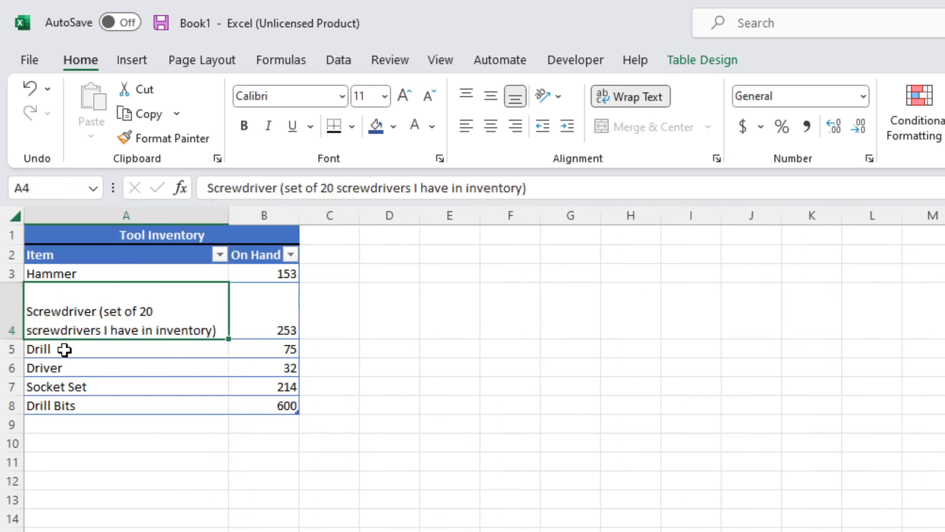
double_click(22, 337)
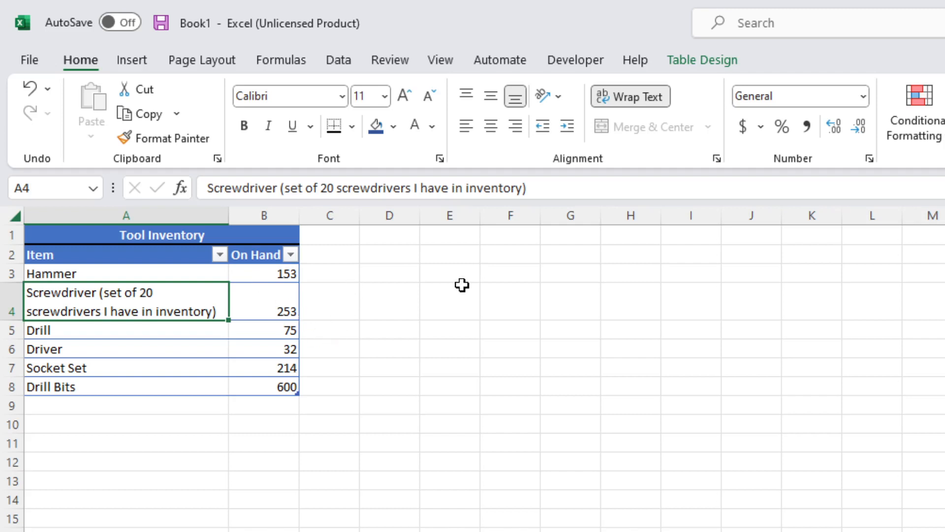
Step: Shorten the wrapped entry in A4 to "Screwdriver (set)"
double_click(213, 310)
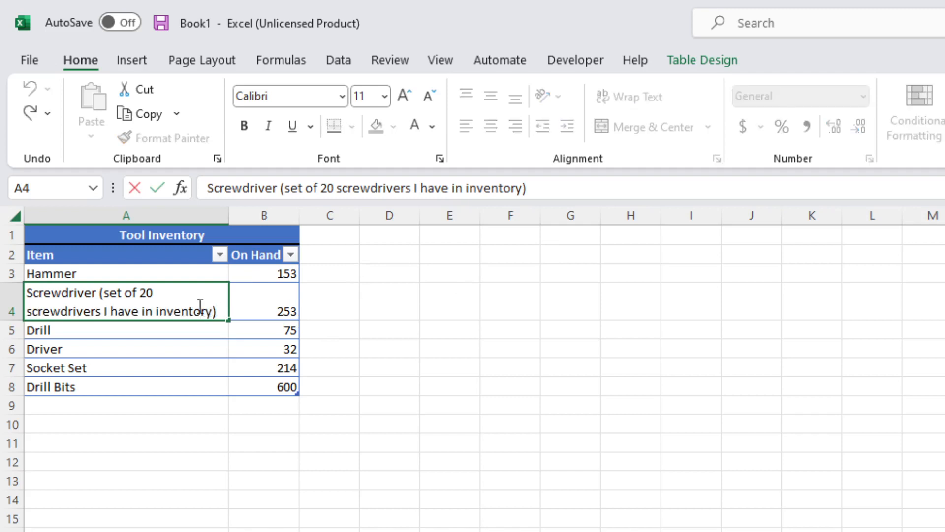
drag(212, 309, 123, 277)
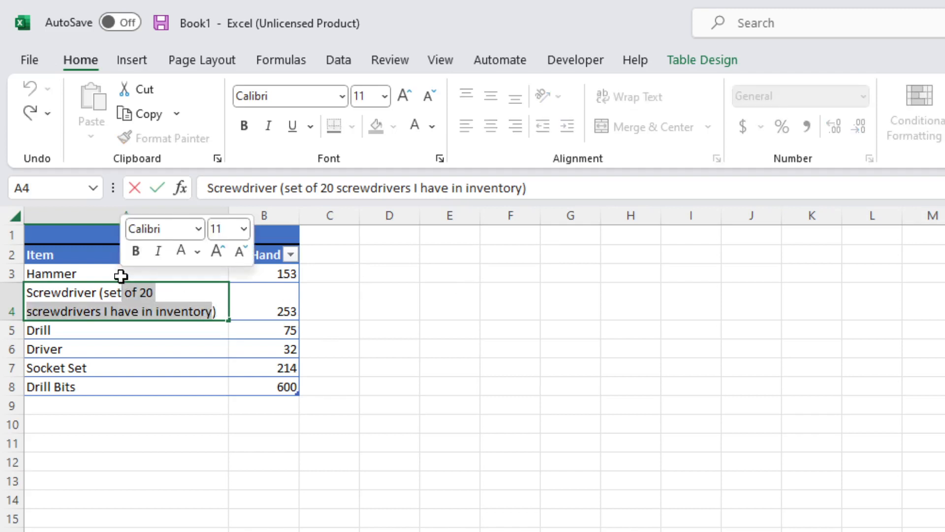
key(BackSpace)
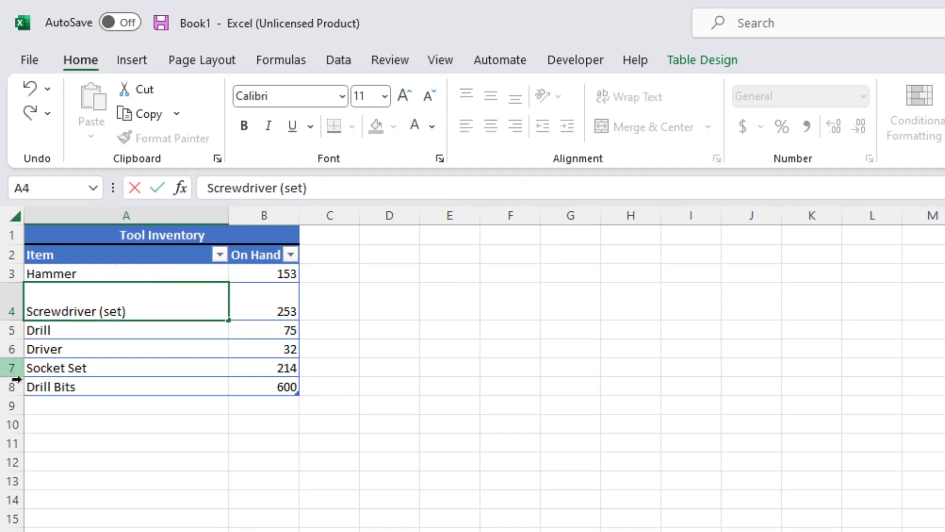
drag(13, 322, 19, 321)
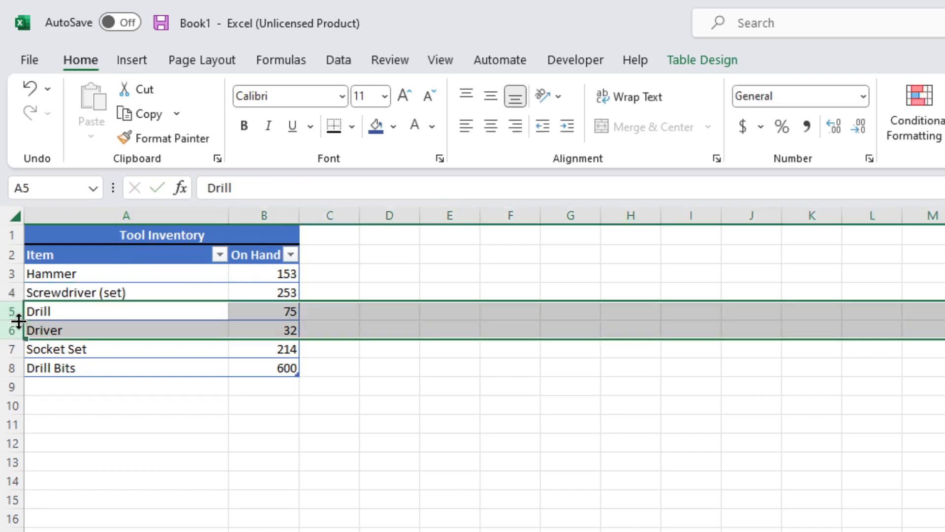
click(367, 310)
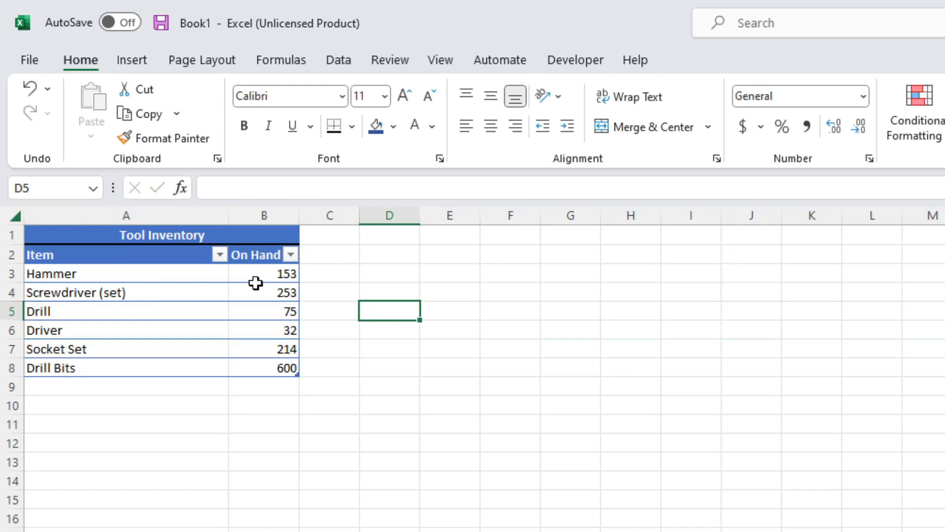
Step: Try the dollar Accounting number format on the Hammer's On Hand value in B3 and undo it
click(275, 276)
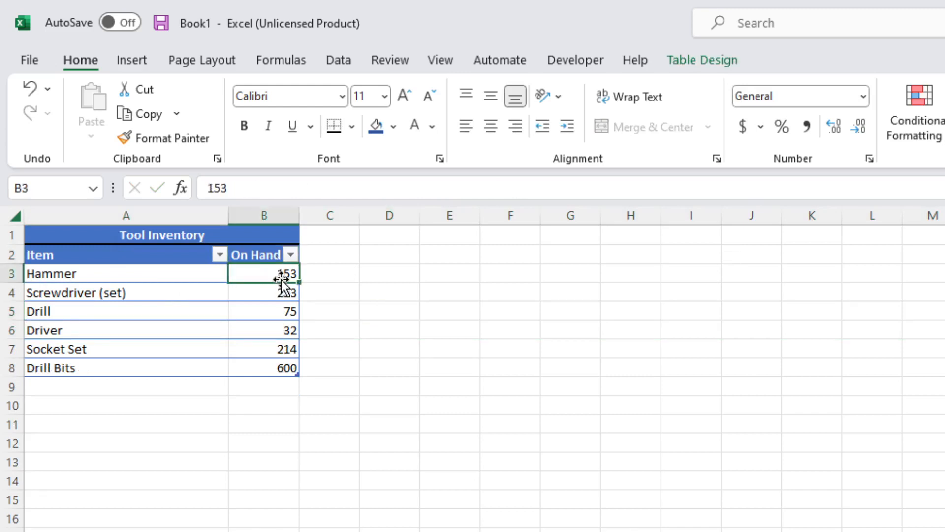
click(318, 256)
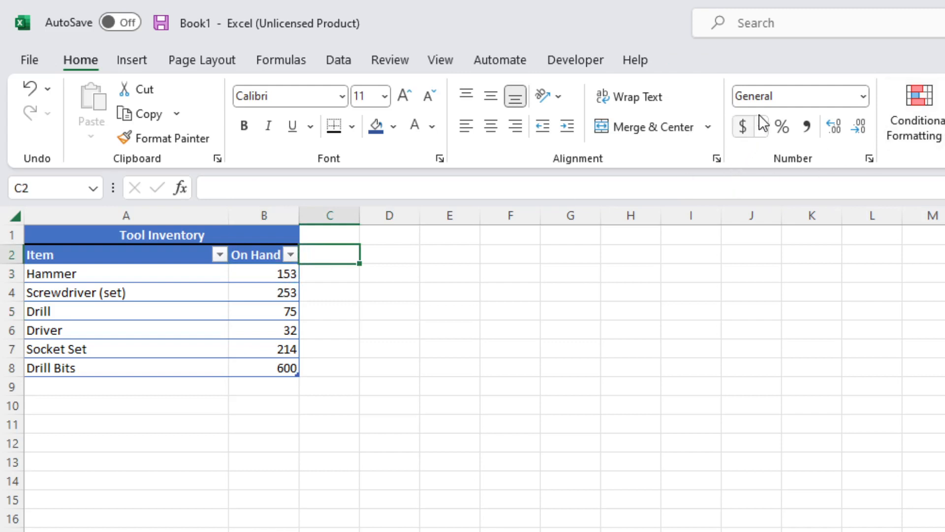
click(72, 306)
click(272, 309)
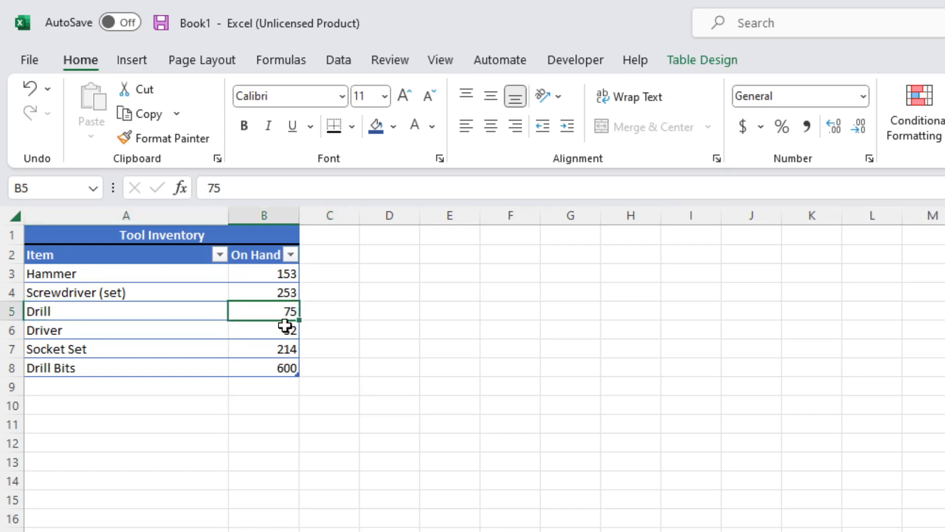
click(274, 275)
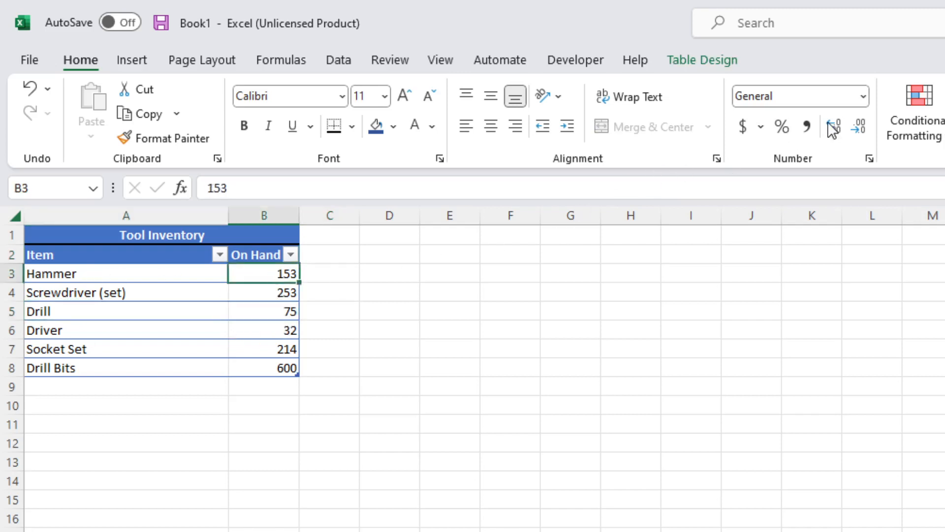
click(744, 126)
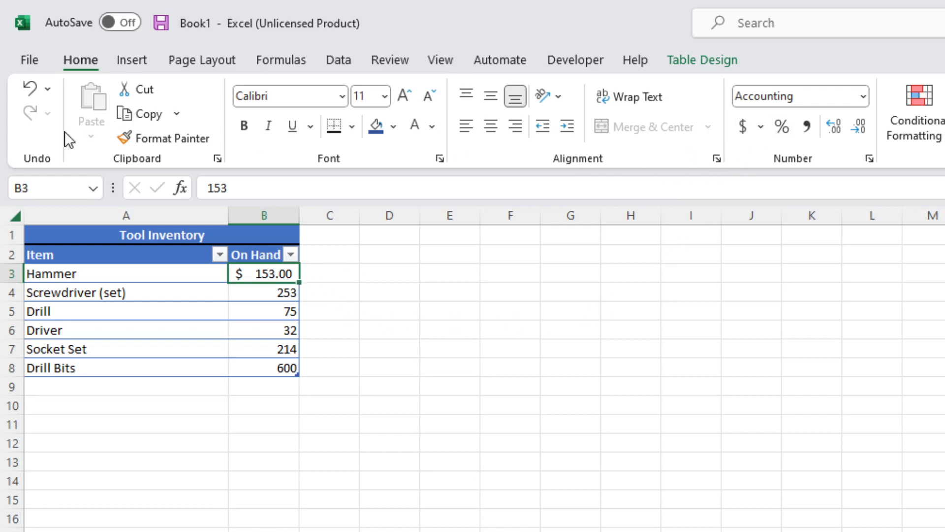
click(32, 89)
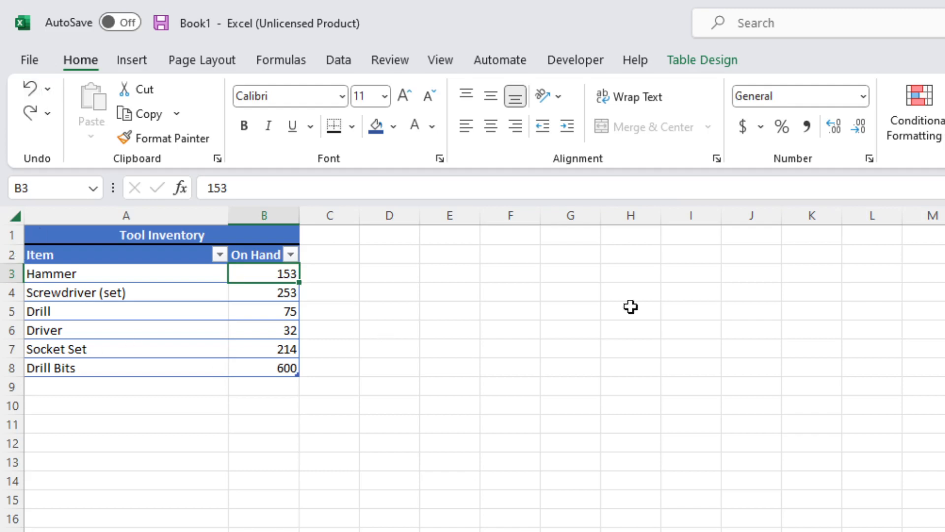
click(267, 289)
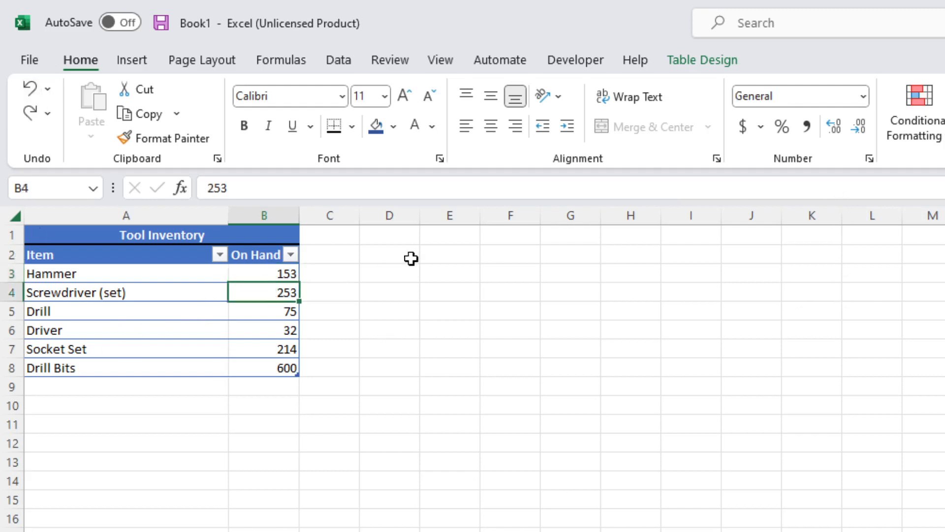
Step: Try the Percentage number format on the screwdriver set's On Hand value in B4 and undo it
click(781, 127)
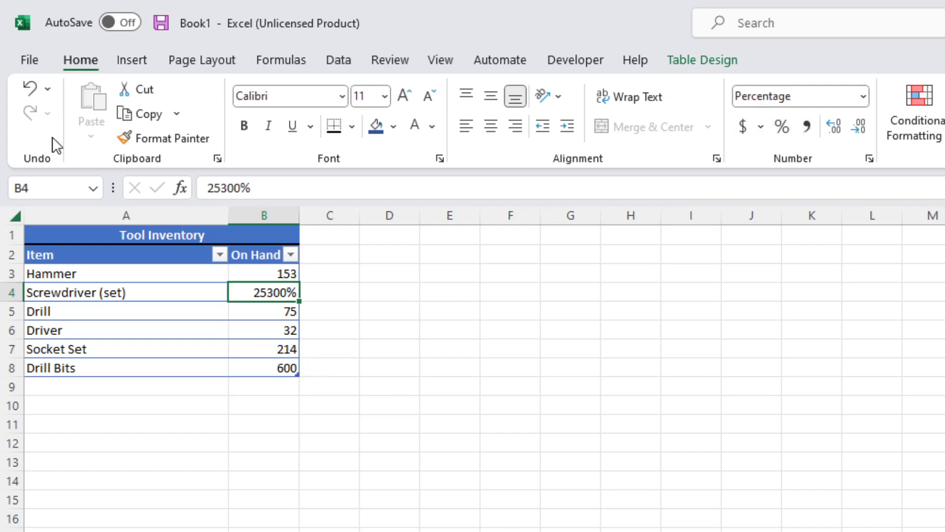
click(27, 90)
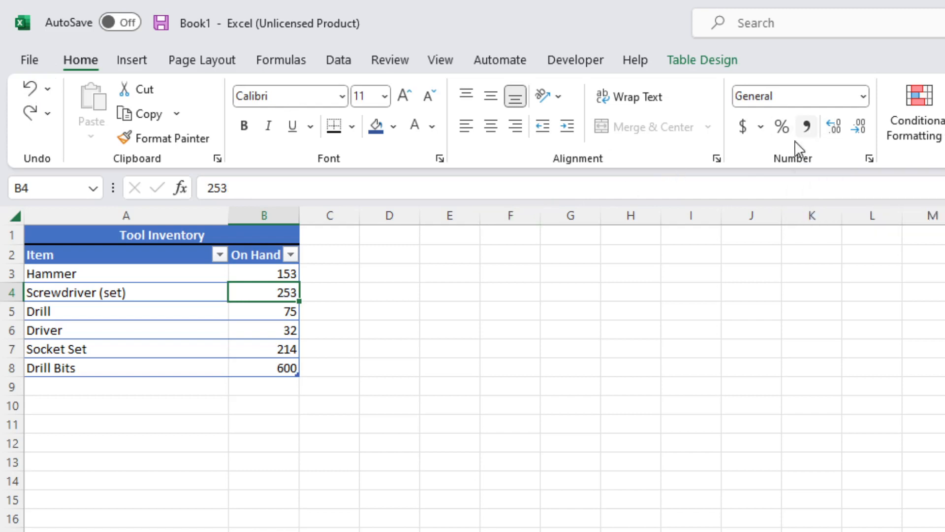
Step: Change the screwdriver set's On Hand value in B4 to 25003 and keep that cell selected
double_click(292, 292)
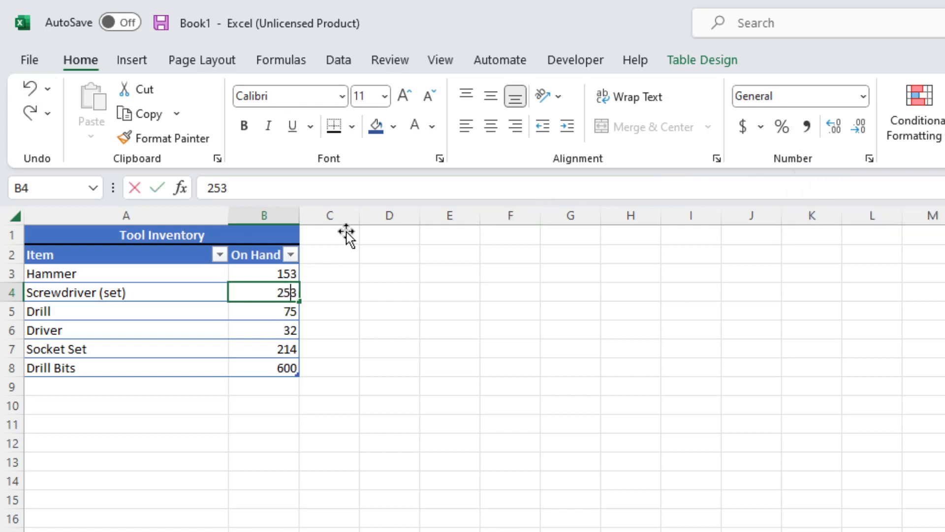
text(00)
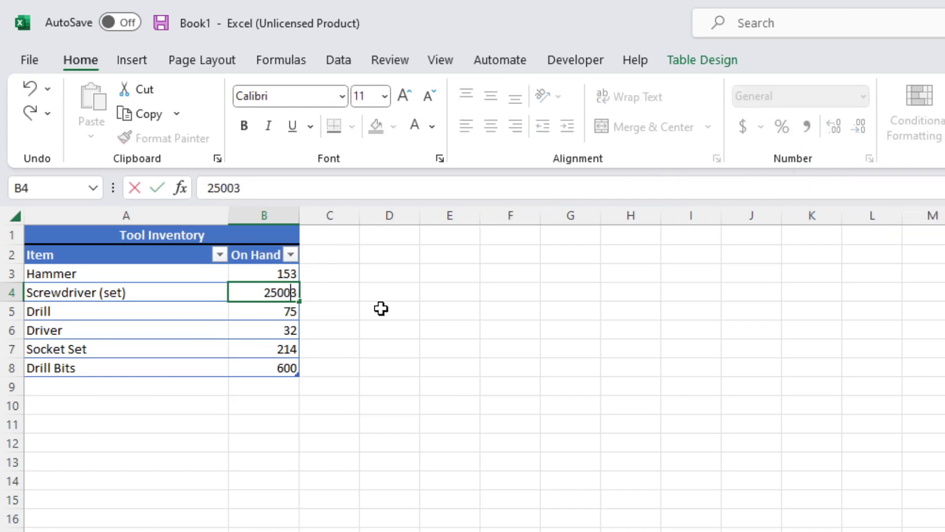
click(787, 188)
click(770, 308)
click(251, 296)
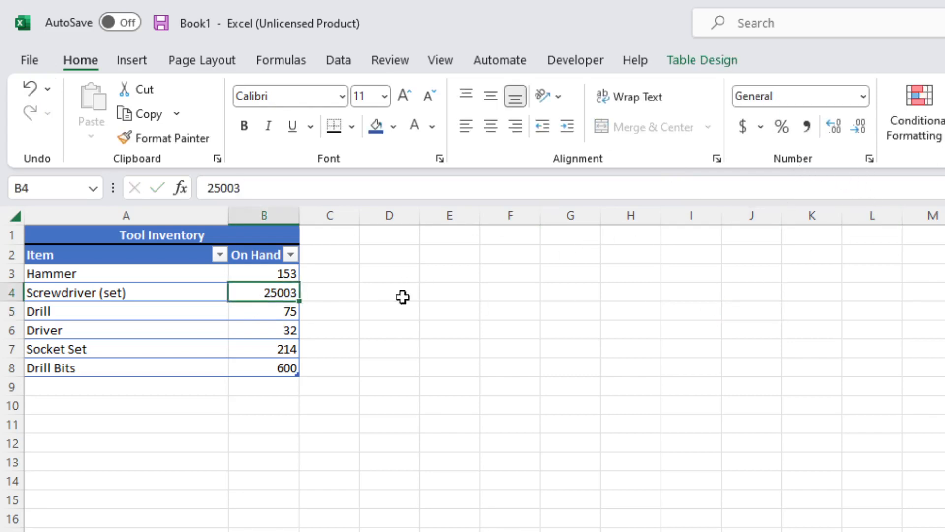
Step: Apply the comma style to B4 with three decimal places and autofit column B to the longer number
click(807, 124)
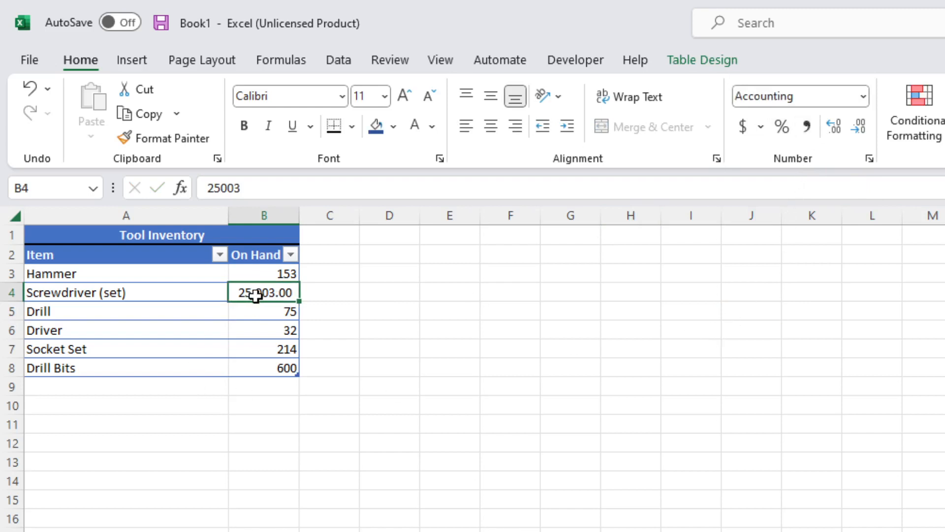
click(837, 126)
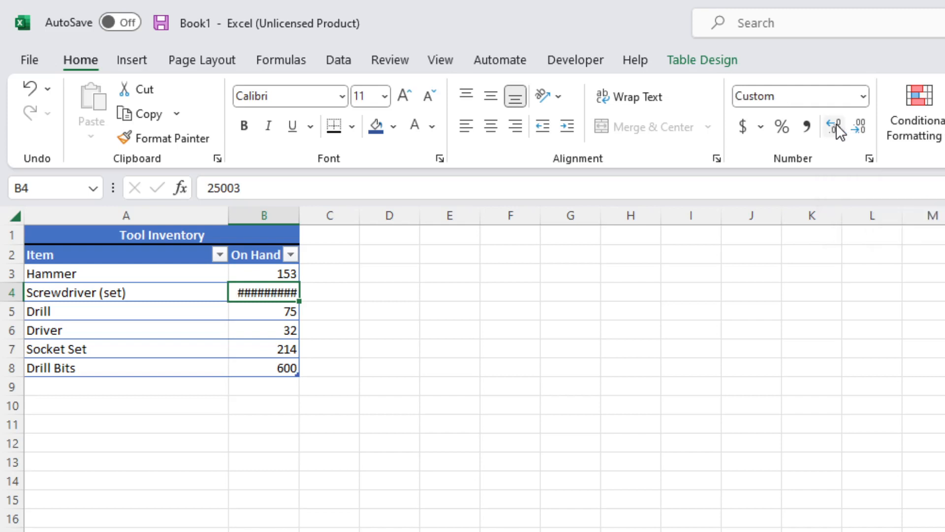
double_click(303, 211)
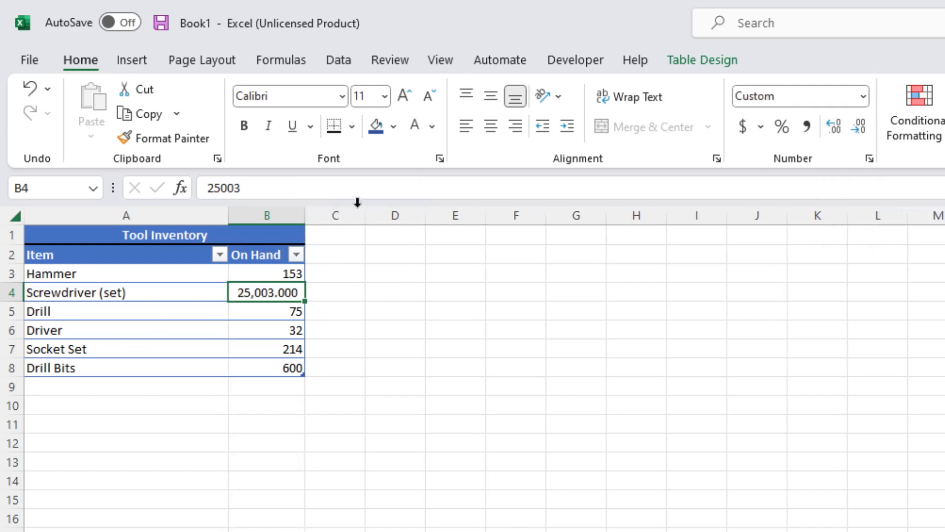
Step: Reduce the number shown in B4 by three decimal places
click(854, 125)
click(855, 125)
click(854, 126)
Step: Undo the decimal place, column width and comma style changes until B4 is back in General format
click(35, 93)
click(34, 94)
click(34, 93)
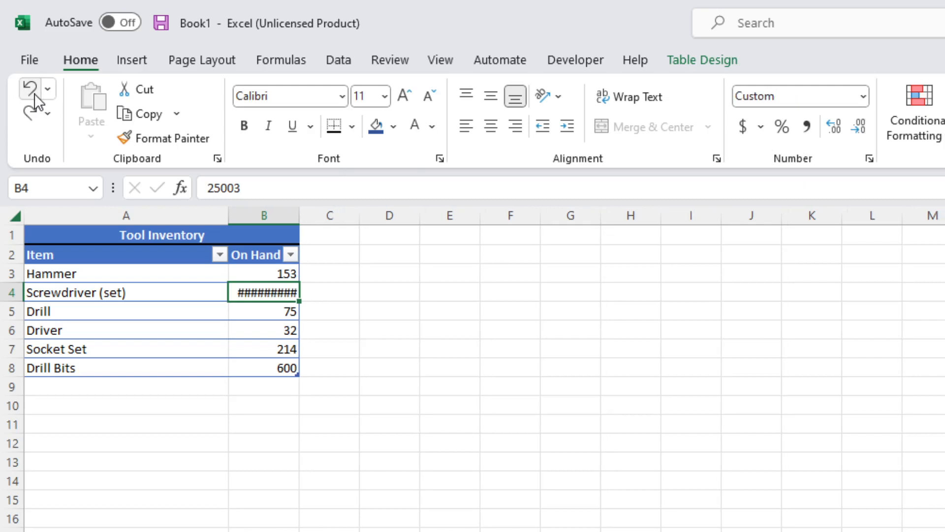
click(34, 93)
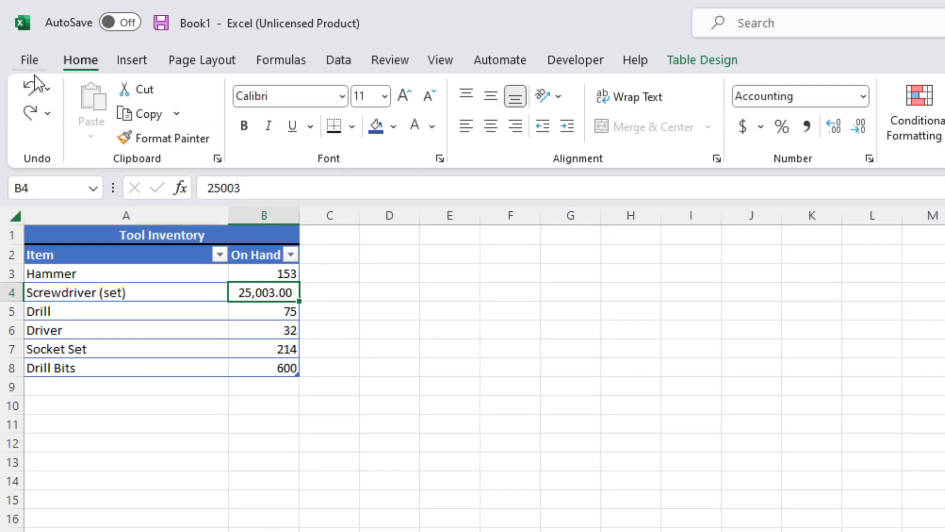
click(32, 90)
click(32, 90)
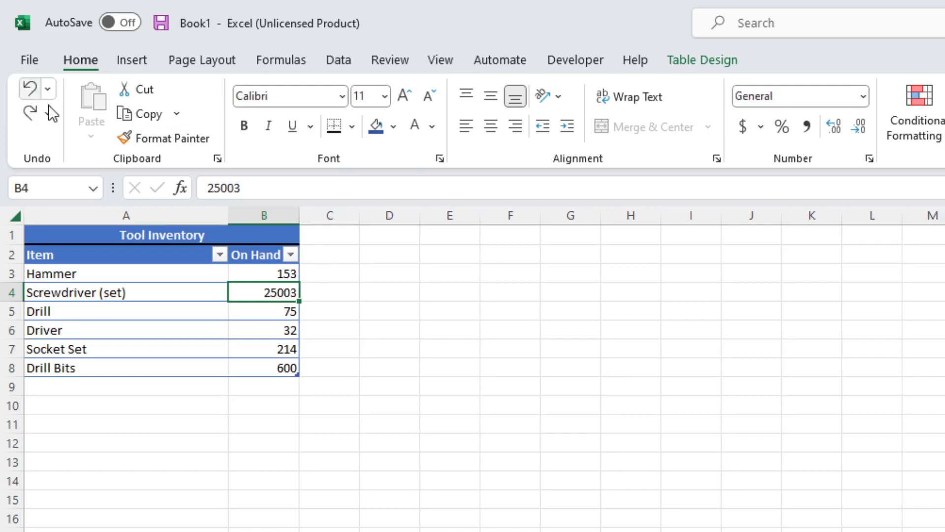
Step: Autofit column B and set the screwdriver set's On Hand value in B4 to 250
double_click(305, 211)
click(726, 365)
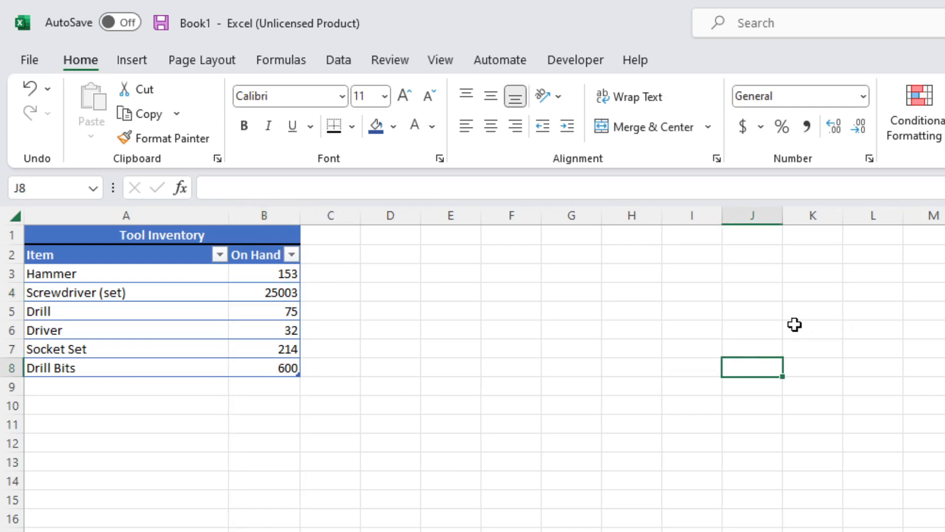
click(295, 294)
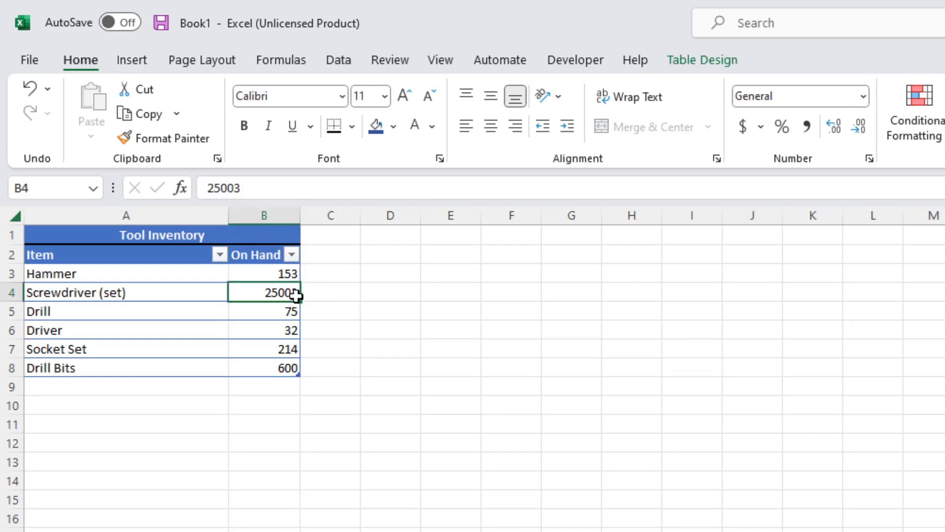
text(250)
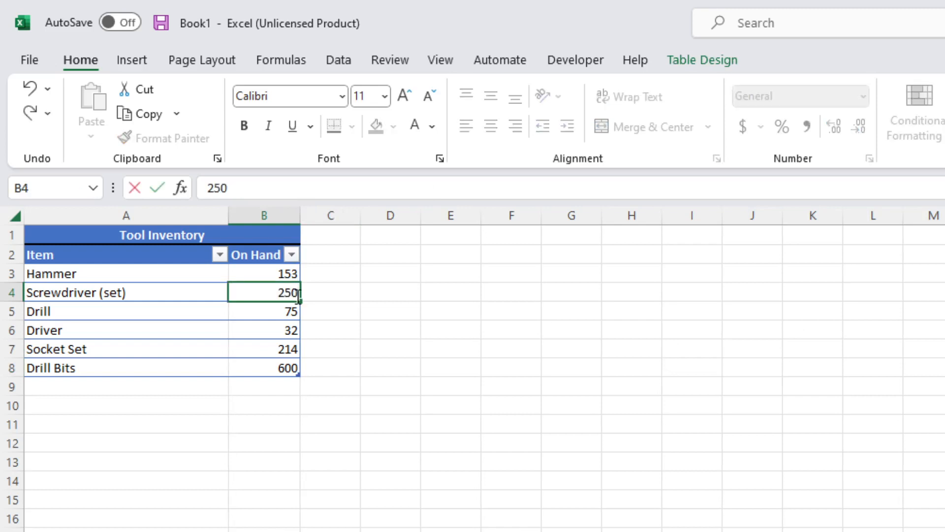
key(Return)
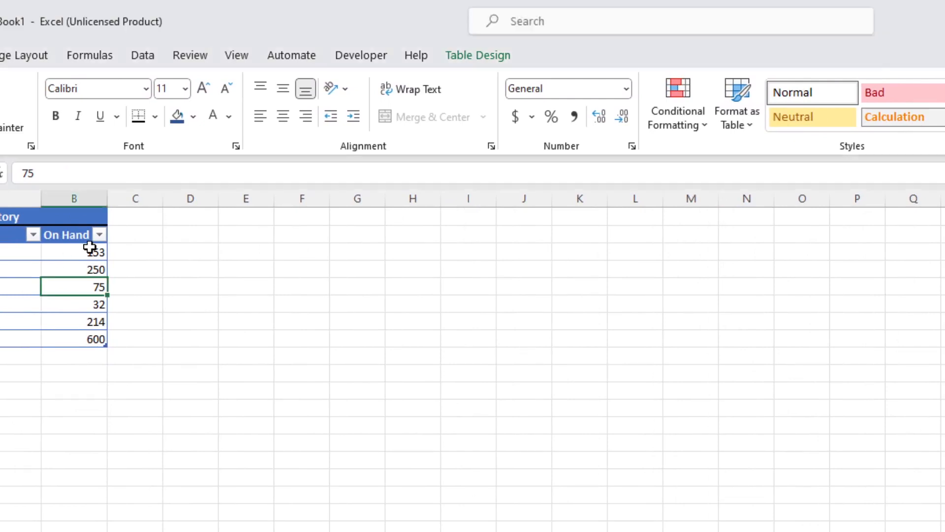
drag(88, 251, 87, 333)
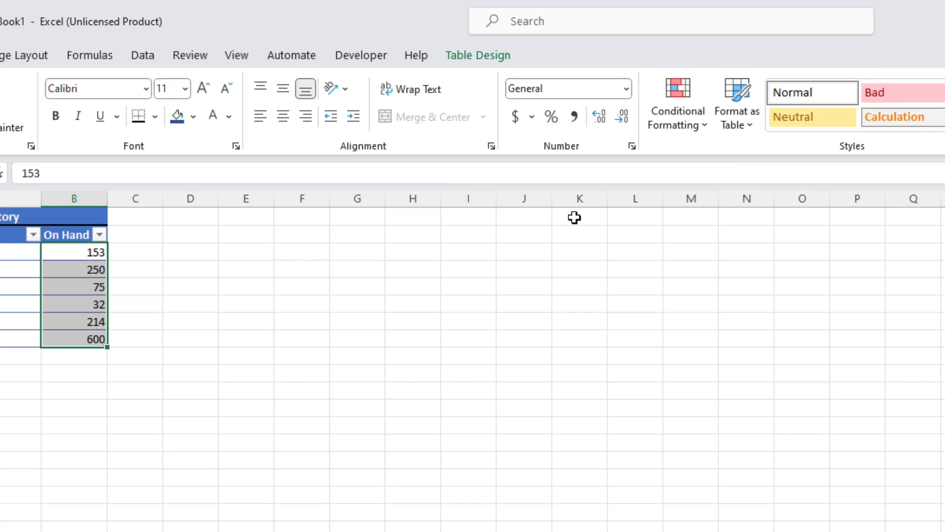
click(685, 129)
mouse_move(746, 156)
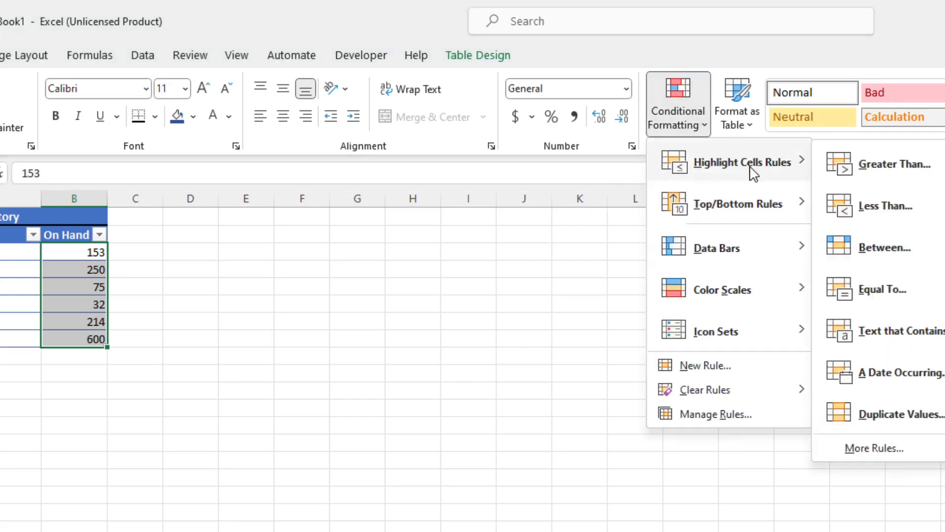
click(490, 297)
drag(529, 294, 485, 293)
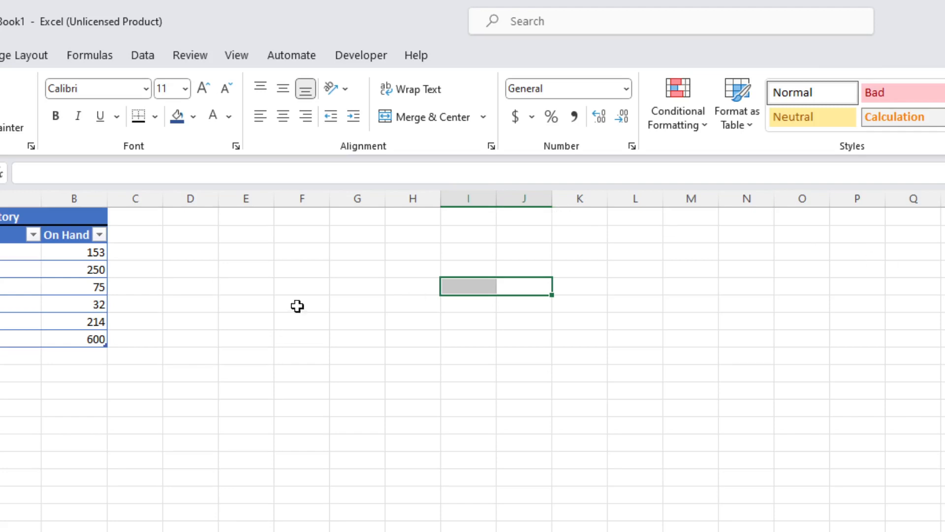
click(236, 303)
Step: Set up a Less Than conditional formatting rule on the On Hand values in B3:B8 with 175 as the limit
drag(99, 252, 97, 337)
click(695, 109)
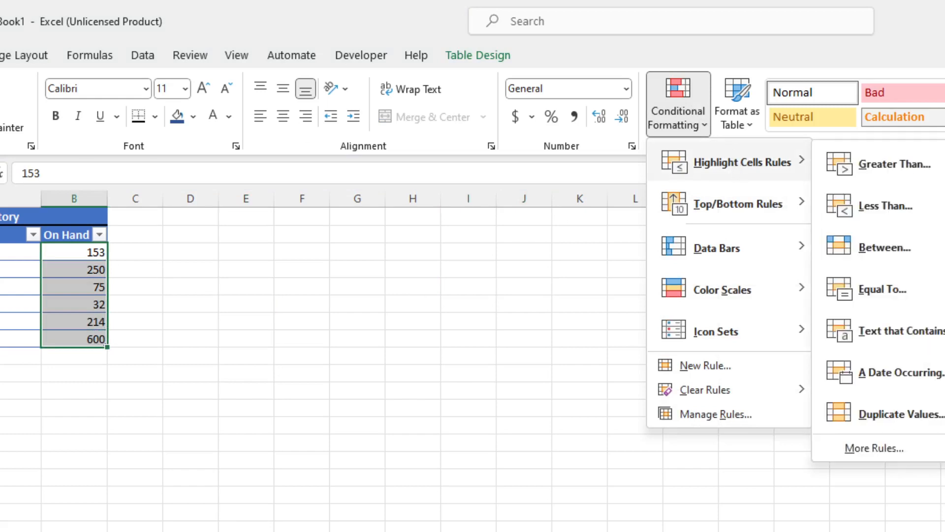
click(885, 206)
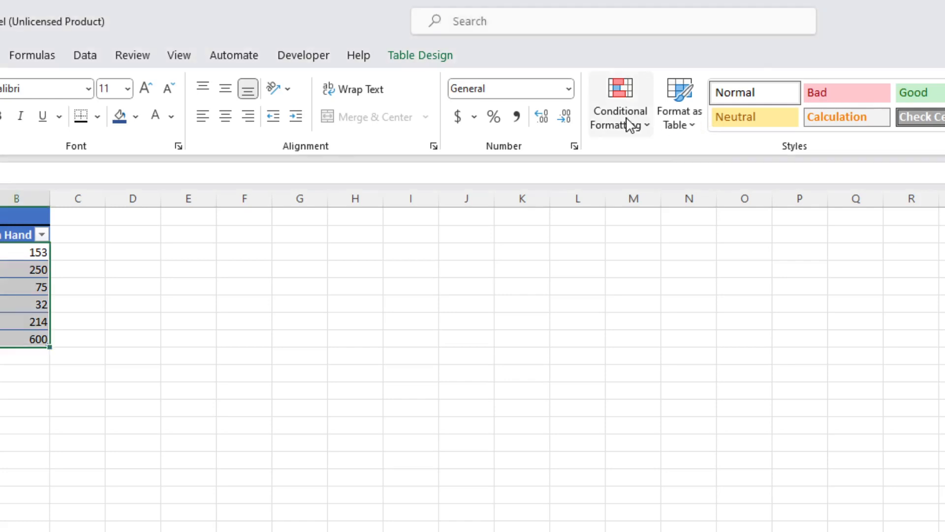
click(630, 126)
mouse_move(675, 150)
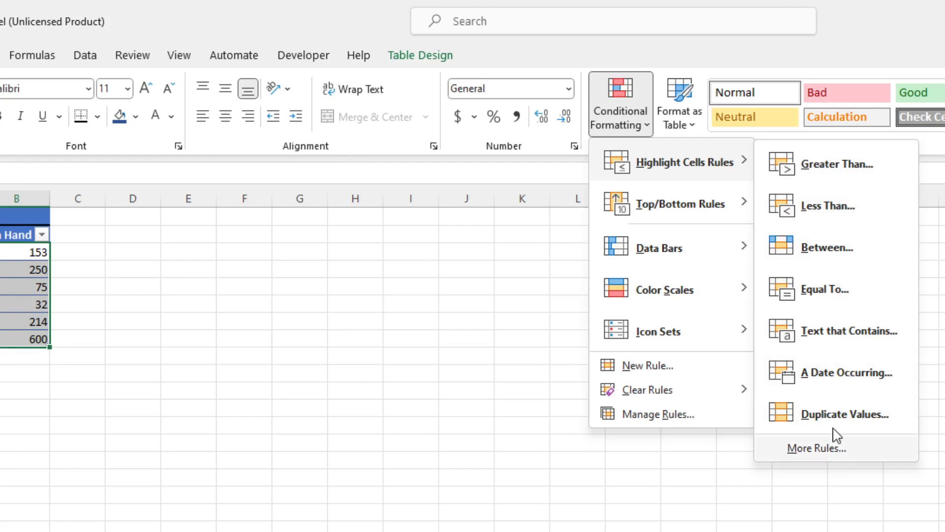
click(832, 207)
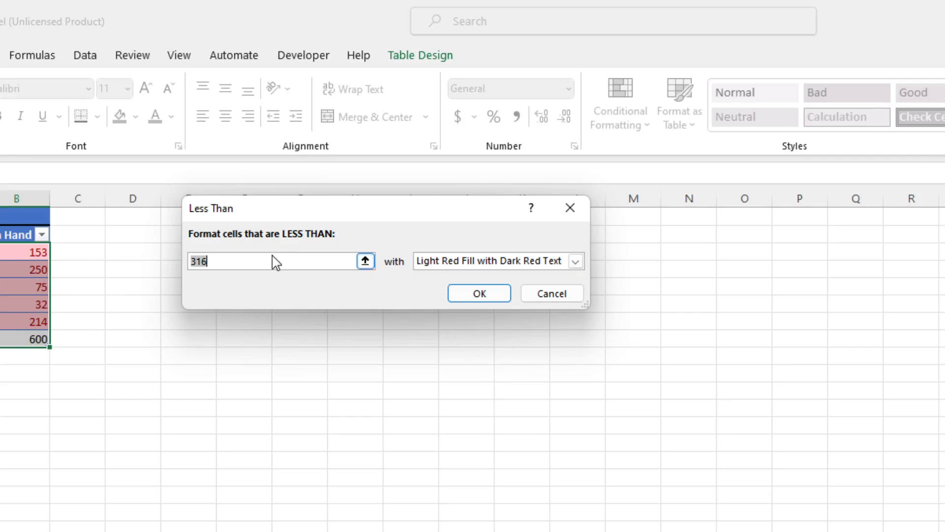
text(1)
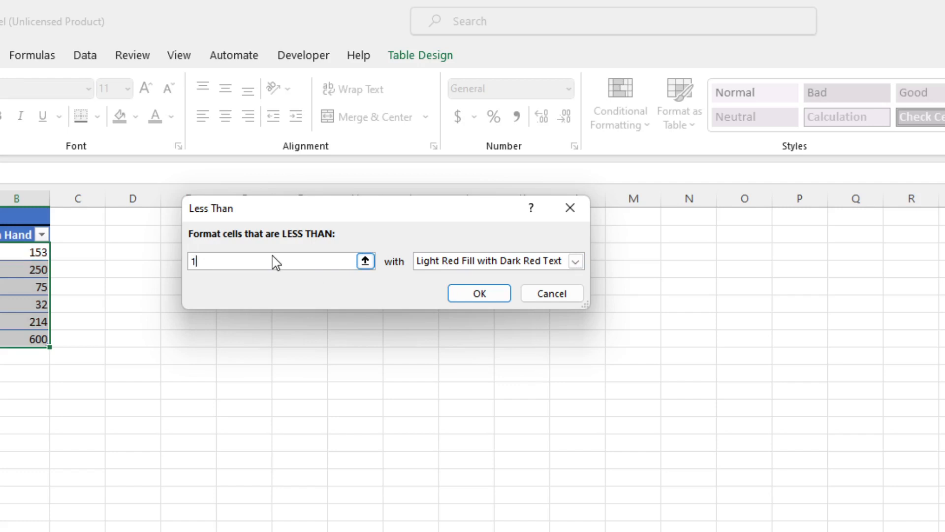
text(75)
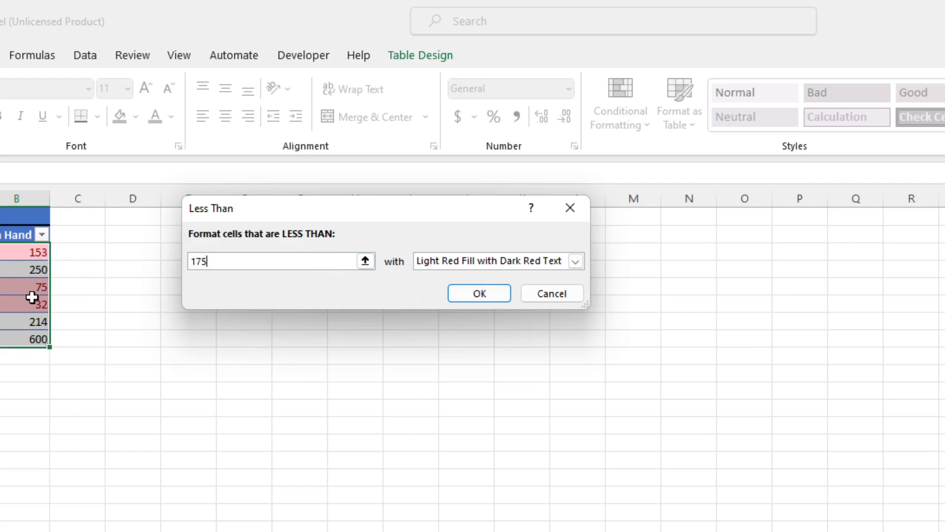
Step: Give the Less Than rule a custom format of bold, standard red text and apply the rule
click(575, 262)
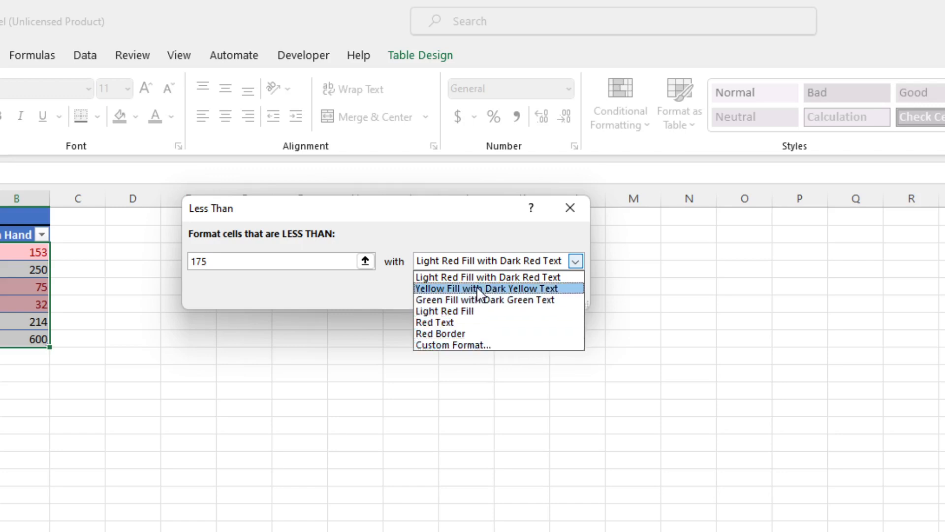
click(481, 346)
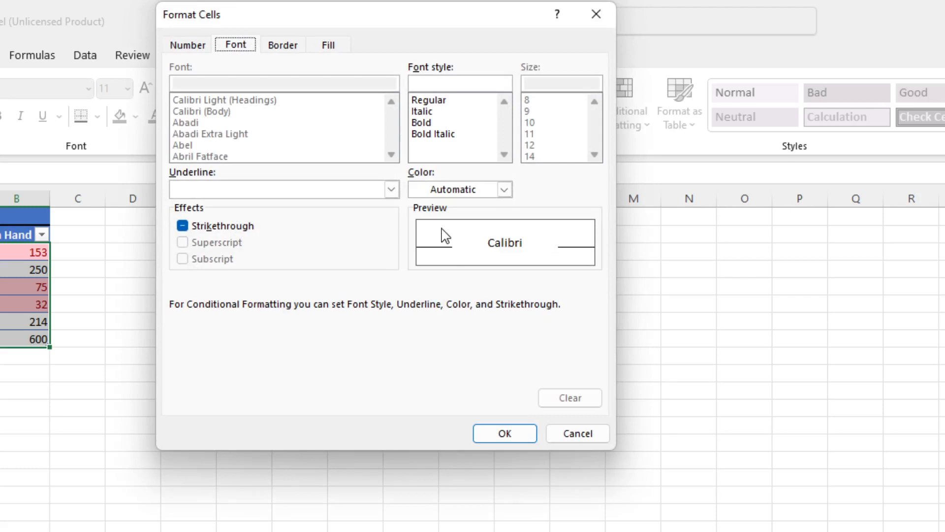
click(440, 123)
click(473, 195)
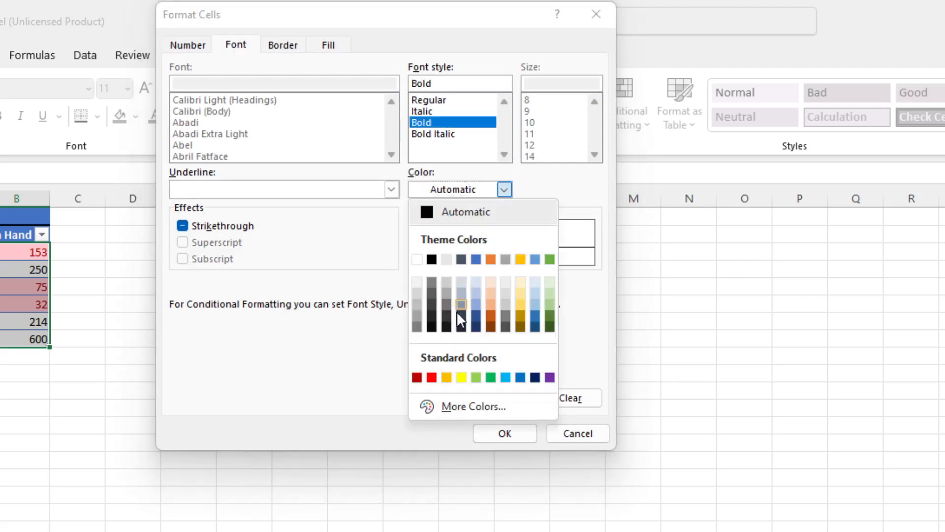
click(432, 378)
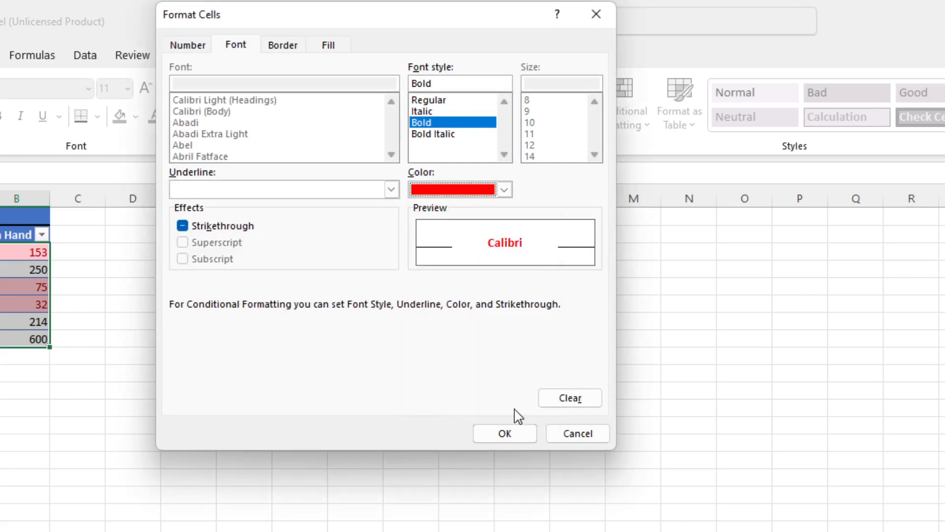
click(506, 434)
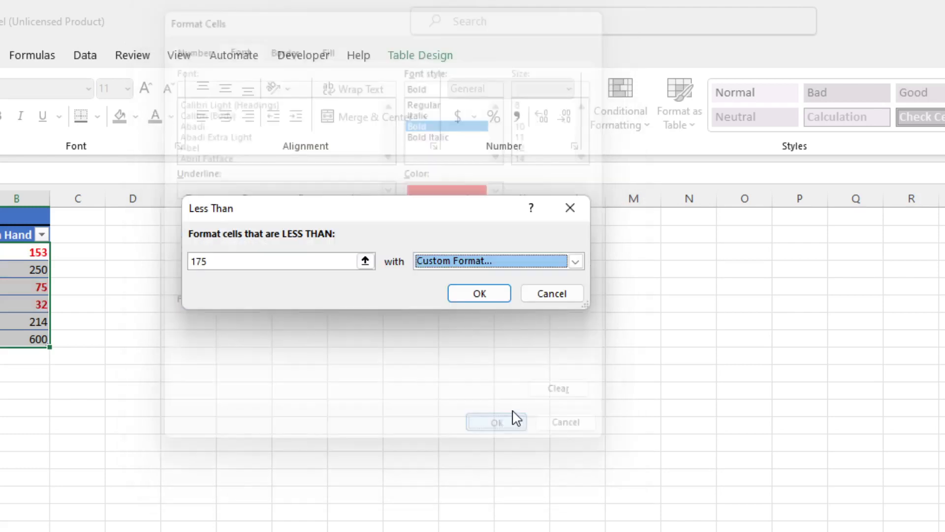
click(480, 298)
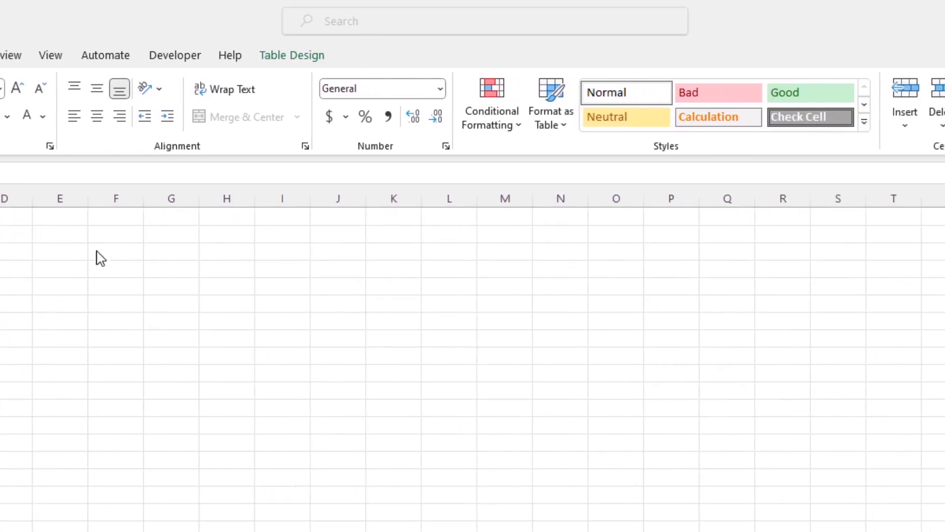
Step: Delete the "Cell Value < 175" conditional formatting rule from the table and apply the change
click(508, 127)
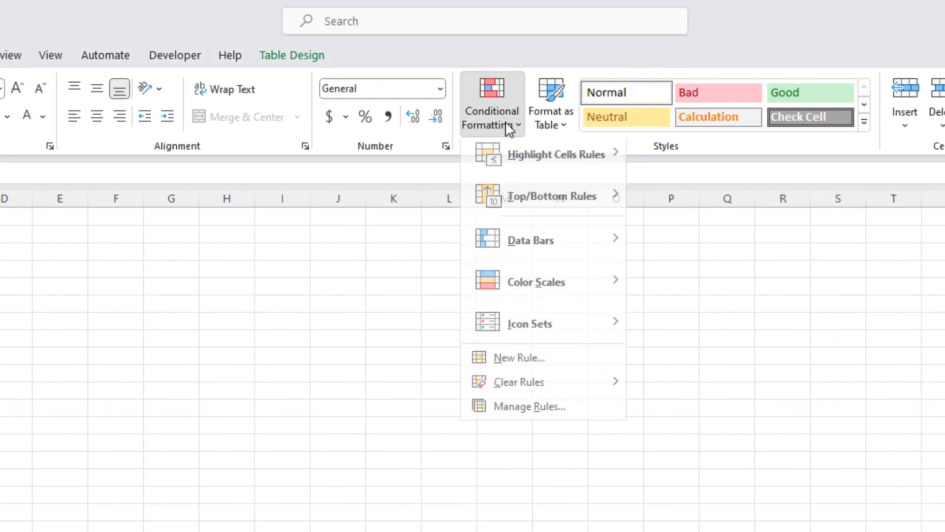
click(548, 415)
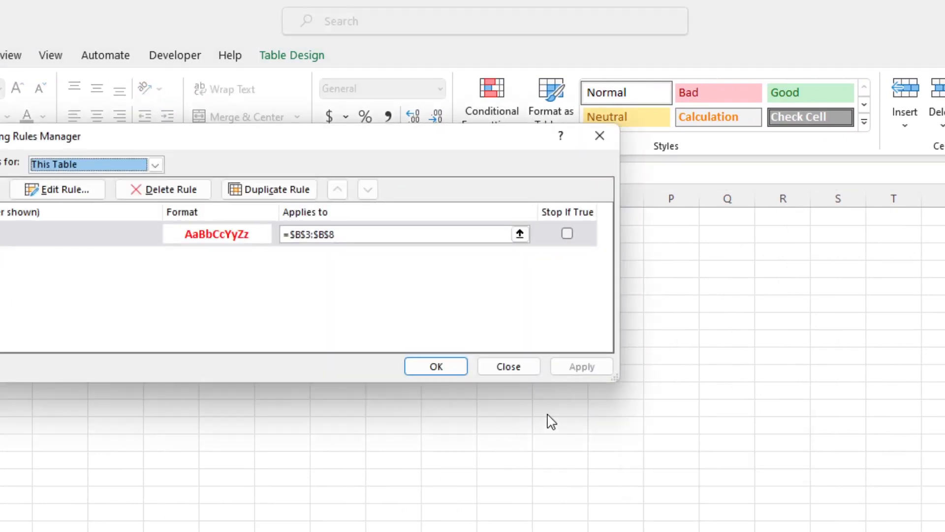
drag(405, 142, 605, 185)
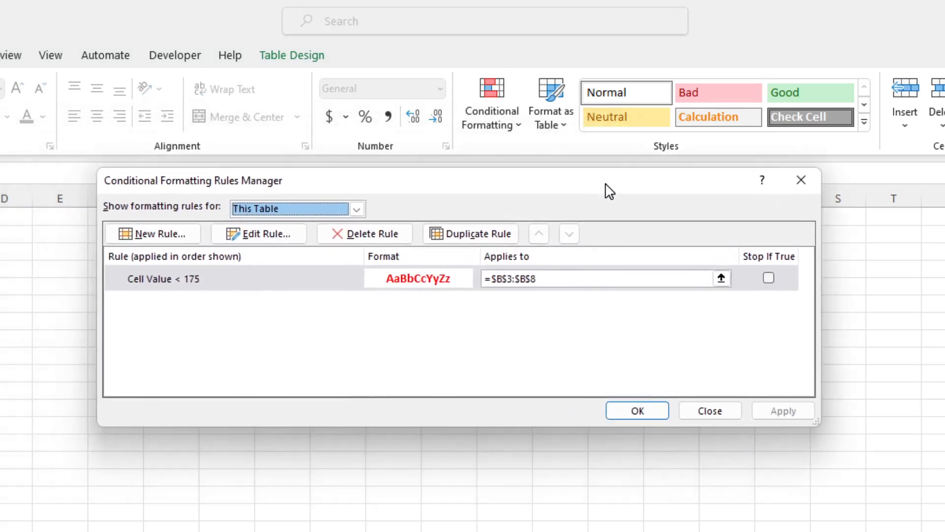
click(366, 235)
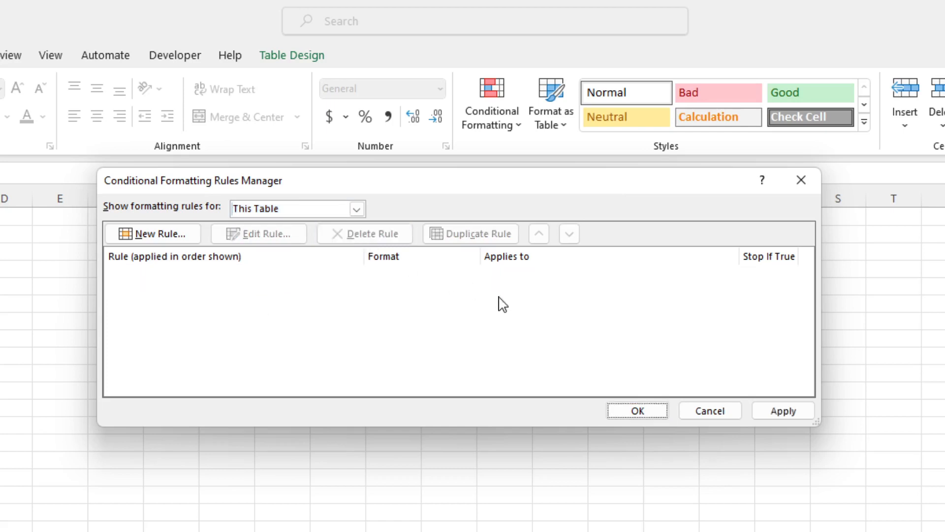
click(769, 416)
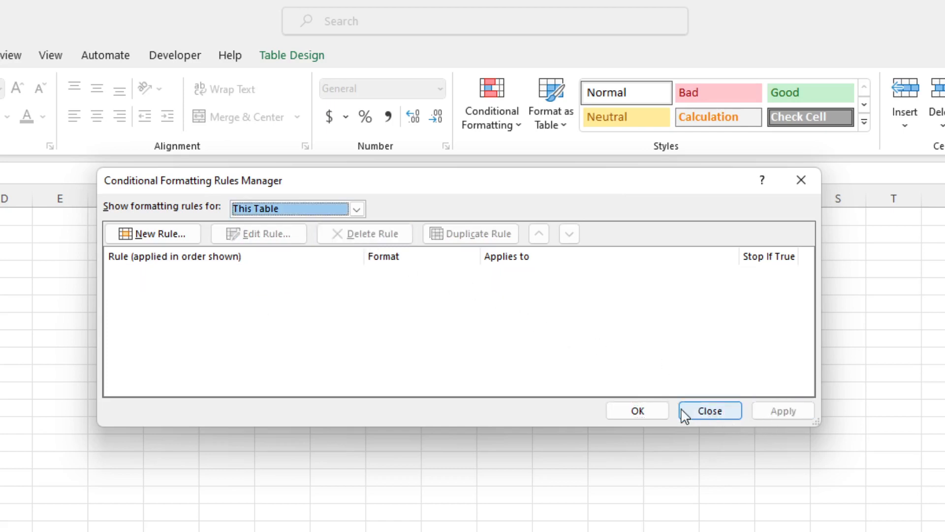
click(665, 412)
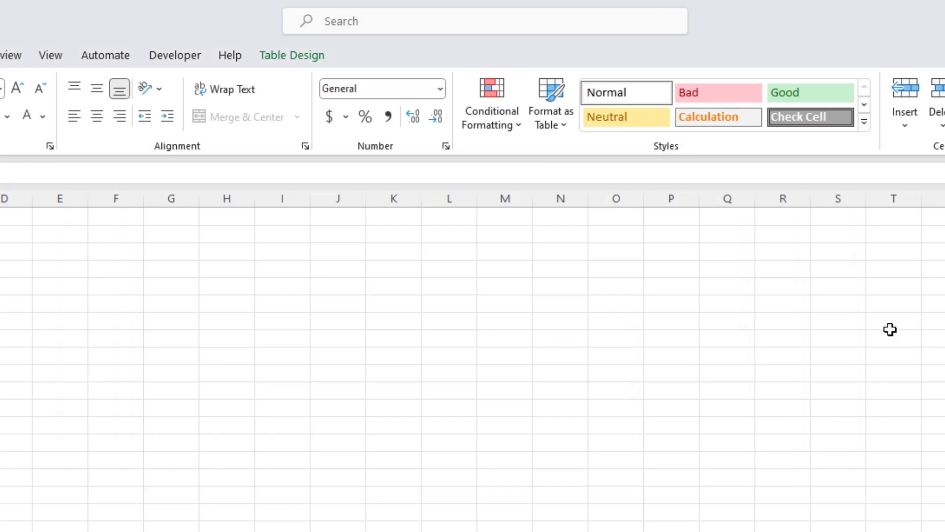